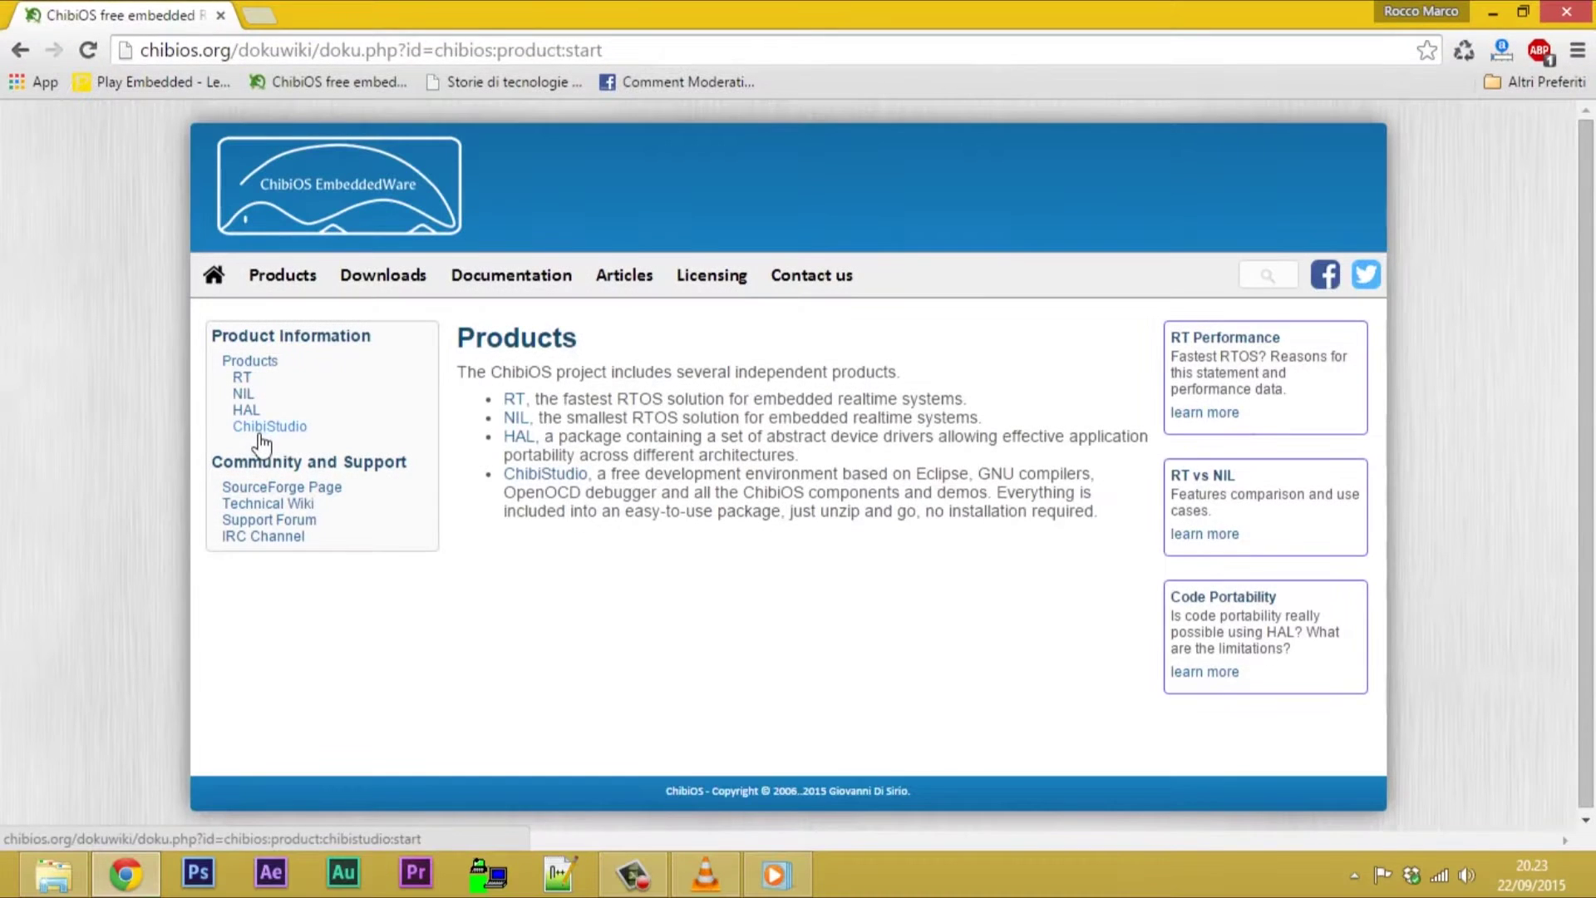
Step: Open the ChibiStudio product page on the ChibiOS site, review its description and go to the Features page
{"action": "left_click", "coordinate": [264, 426]}
{"action": "left_click_drag", "start_coordinate": [1590, 225], "coordinate": [1590, 310]}
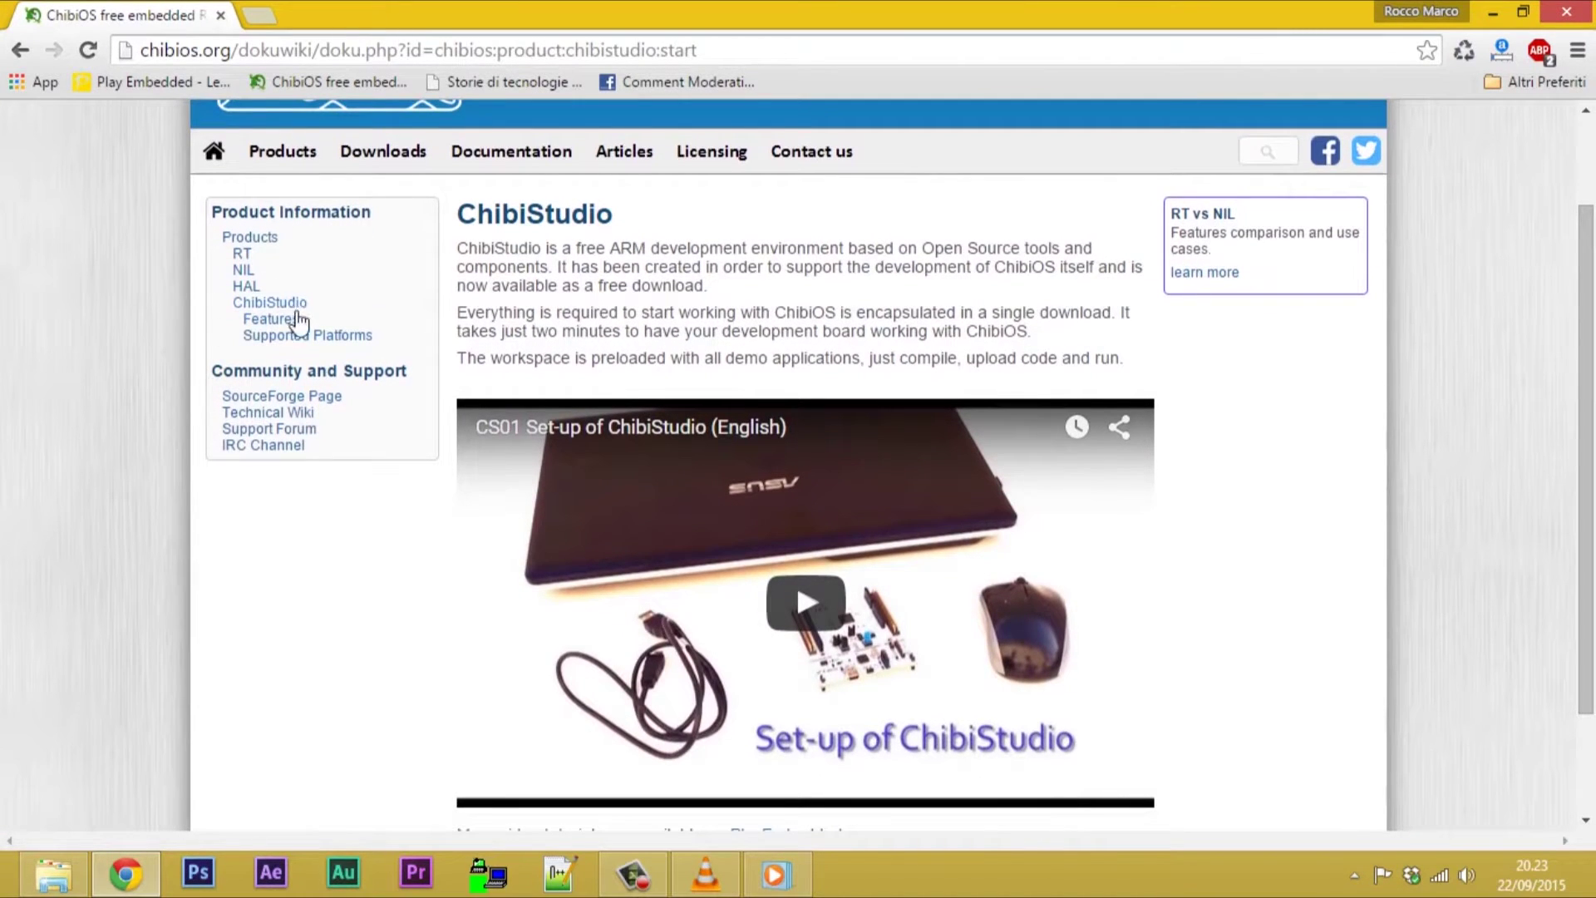
{"action": "left_click", "coordinate": [277, 321]}
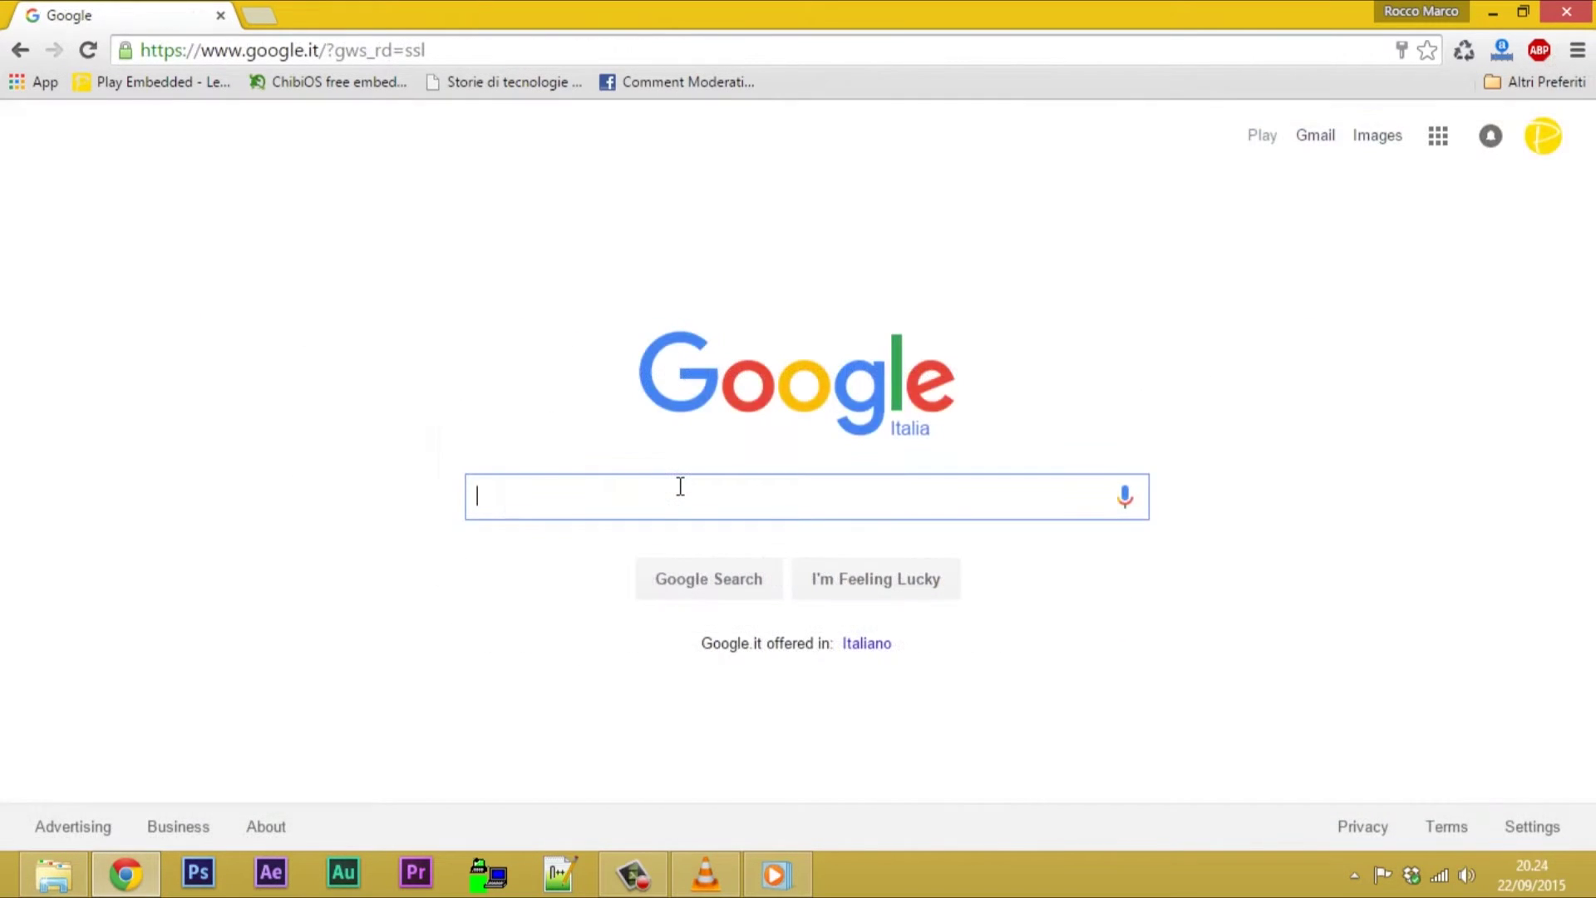
Step: Search Google for chibistudio, open the SourceForge files page and download ChibiStudio_Preview12.7z
{"action": "type", "text": "chibistudio"}
{"action": "key", "text": "Return"}
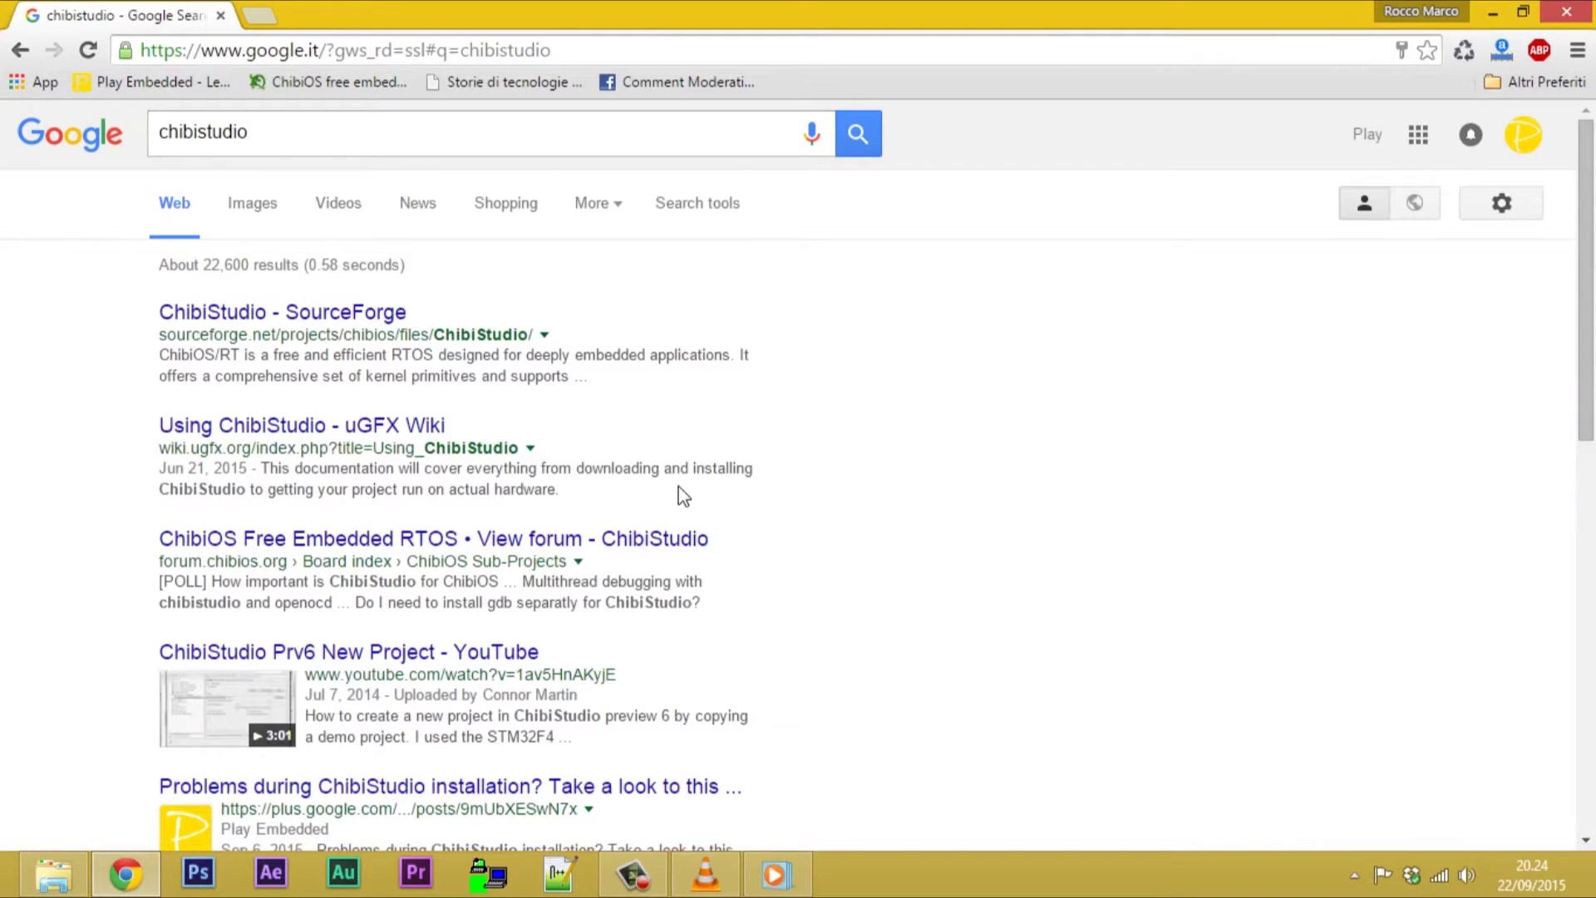
{"action": "left_click", "coordinate": [325, 310]}
{"action": "scroll", "coordinate": [324, 320], "scroll_direction": "down", "scroll_amount": 3}
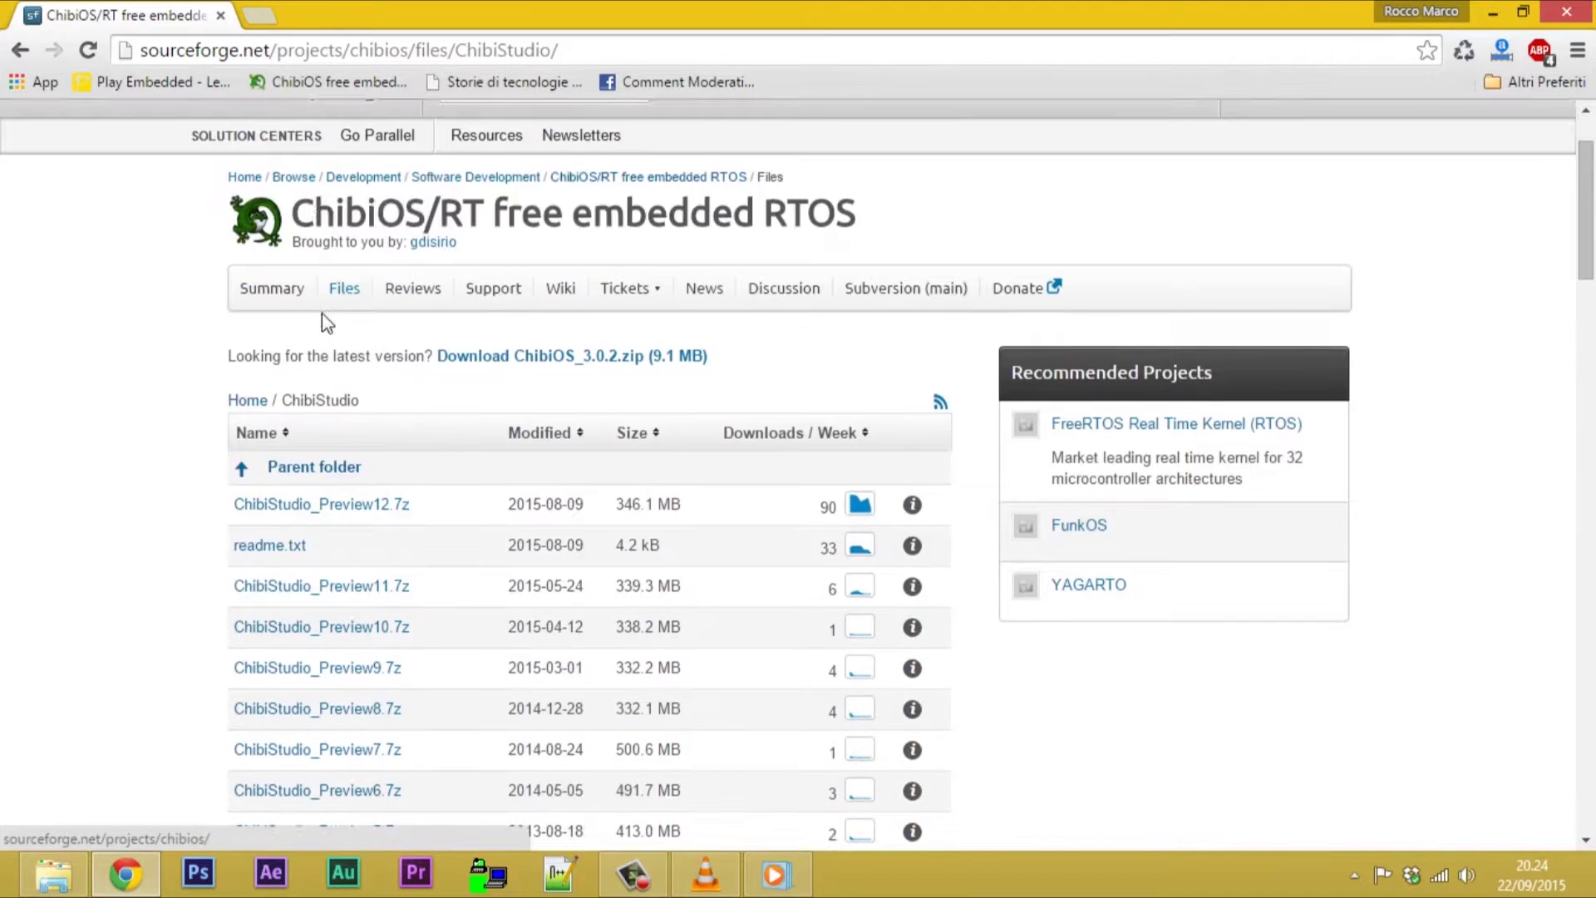
{"action": "left_click", "coordinate": [349, 389]}
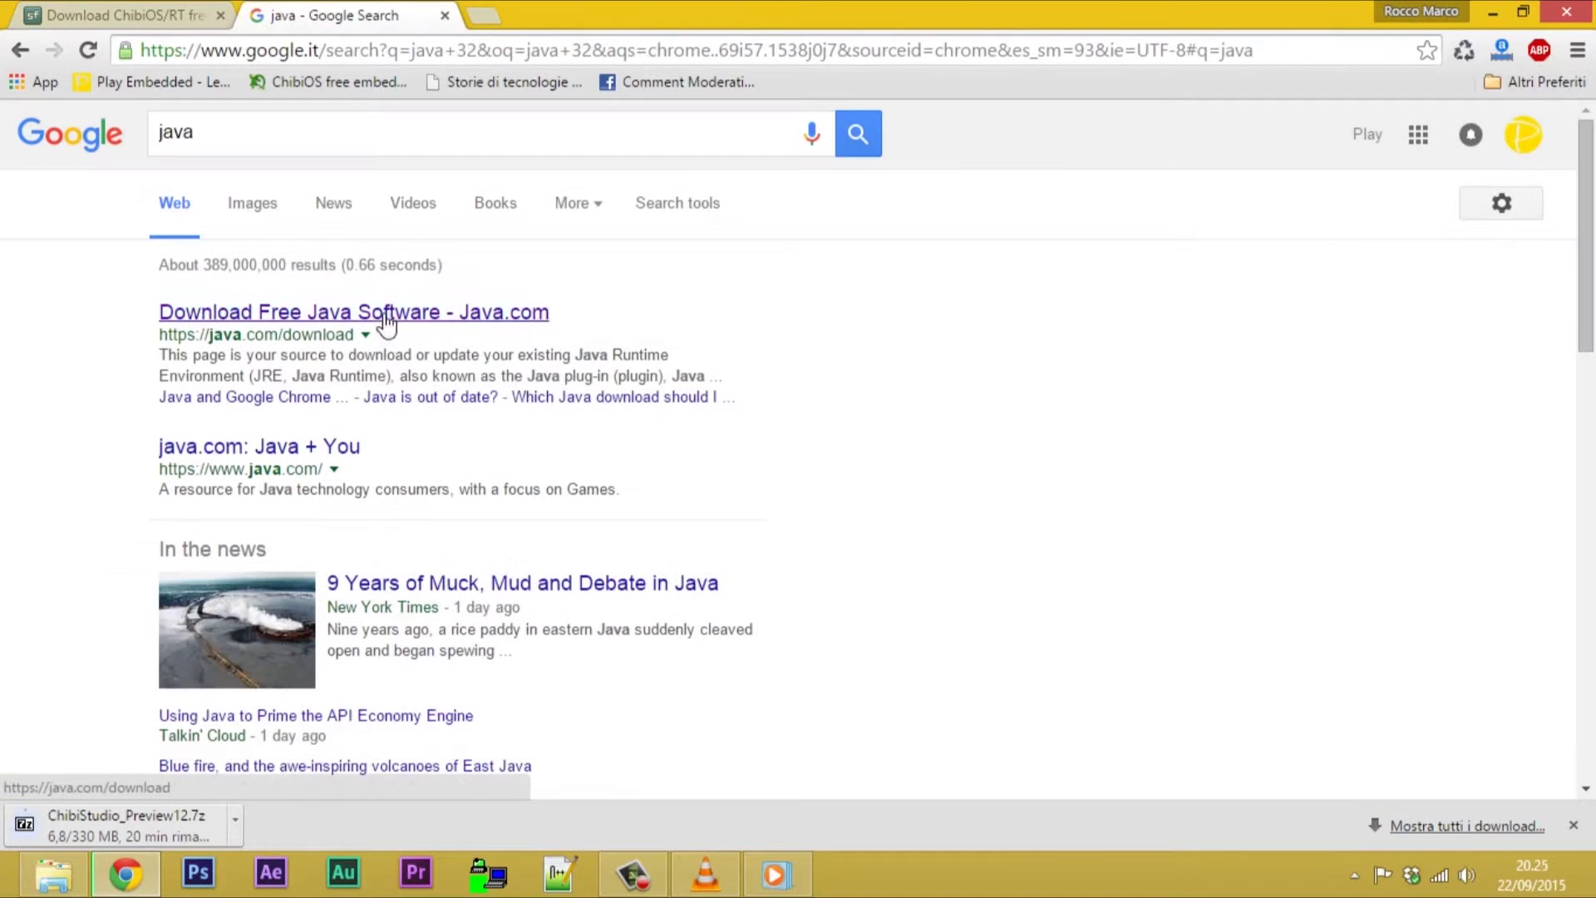
Step: Open the Java.com download page from the search results and agree to start the free Java for Windows download
{"action": "left_click", "coordinate": [386, 321]}
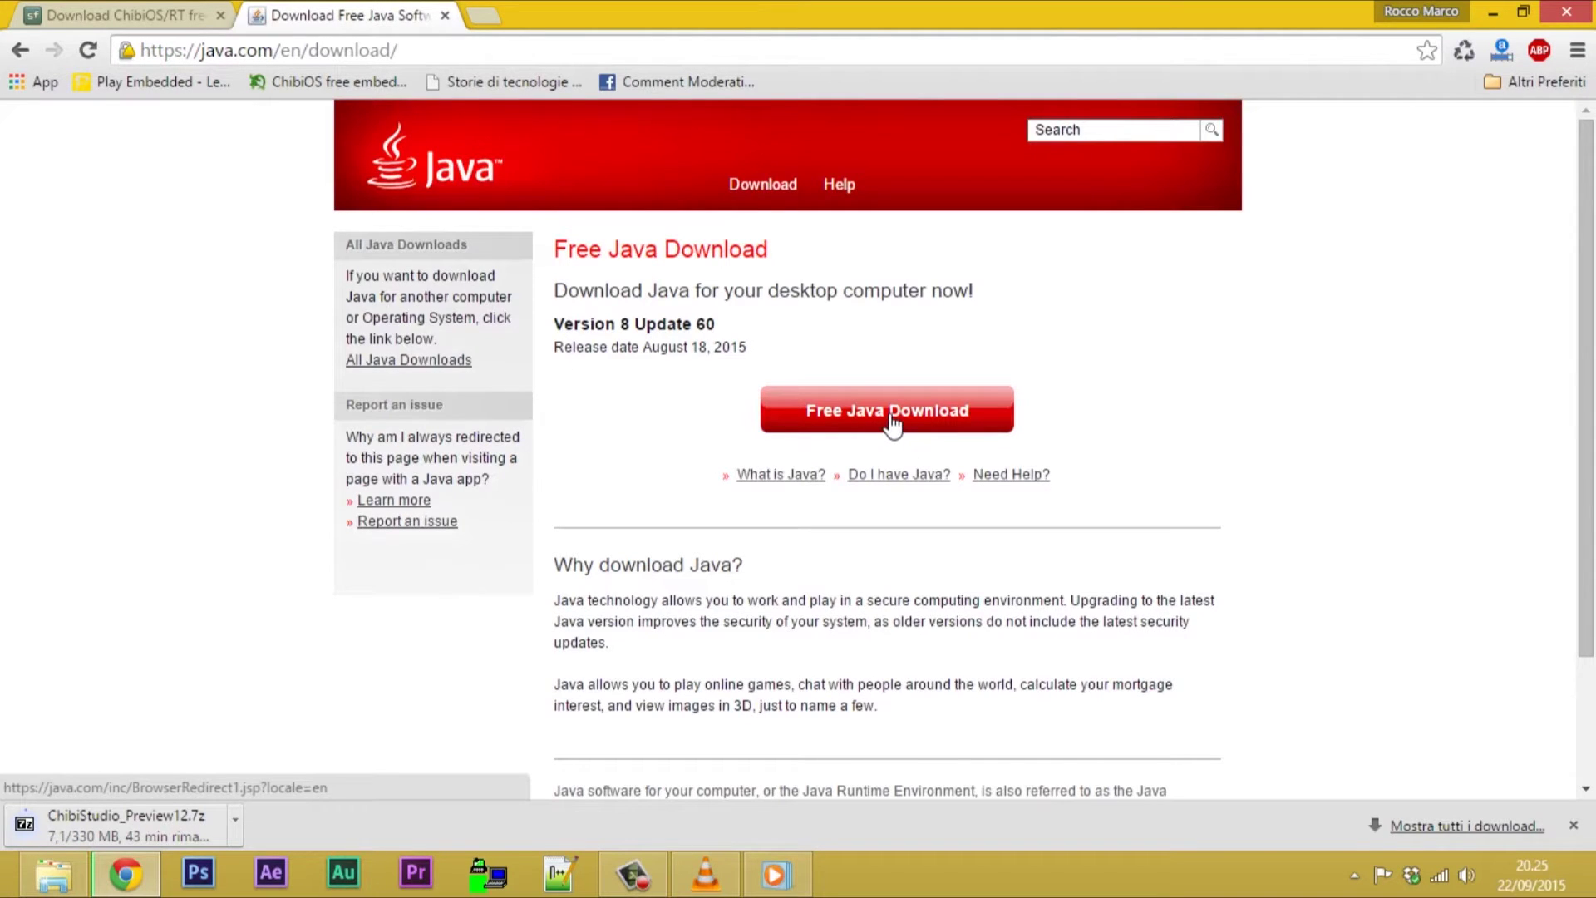
{"action": "left_click", "coordinate": [891, 420]}
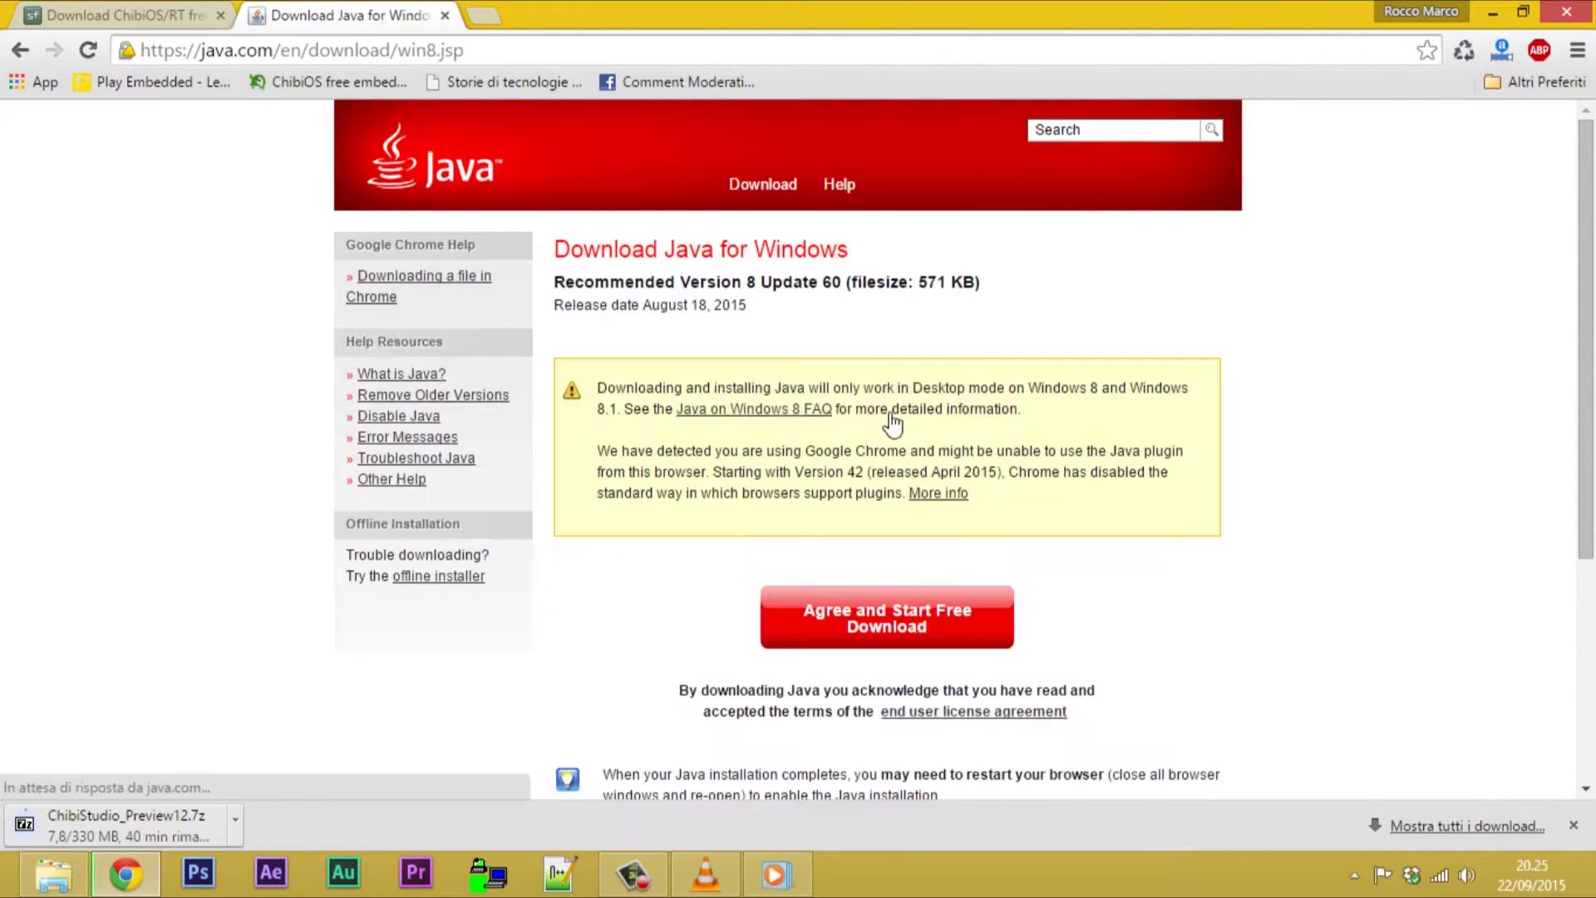
{"action": "left_click", "coordinate": [873, 622]}
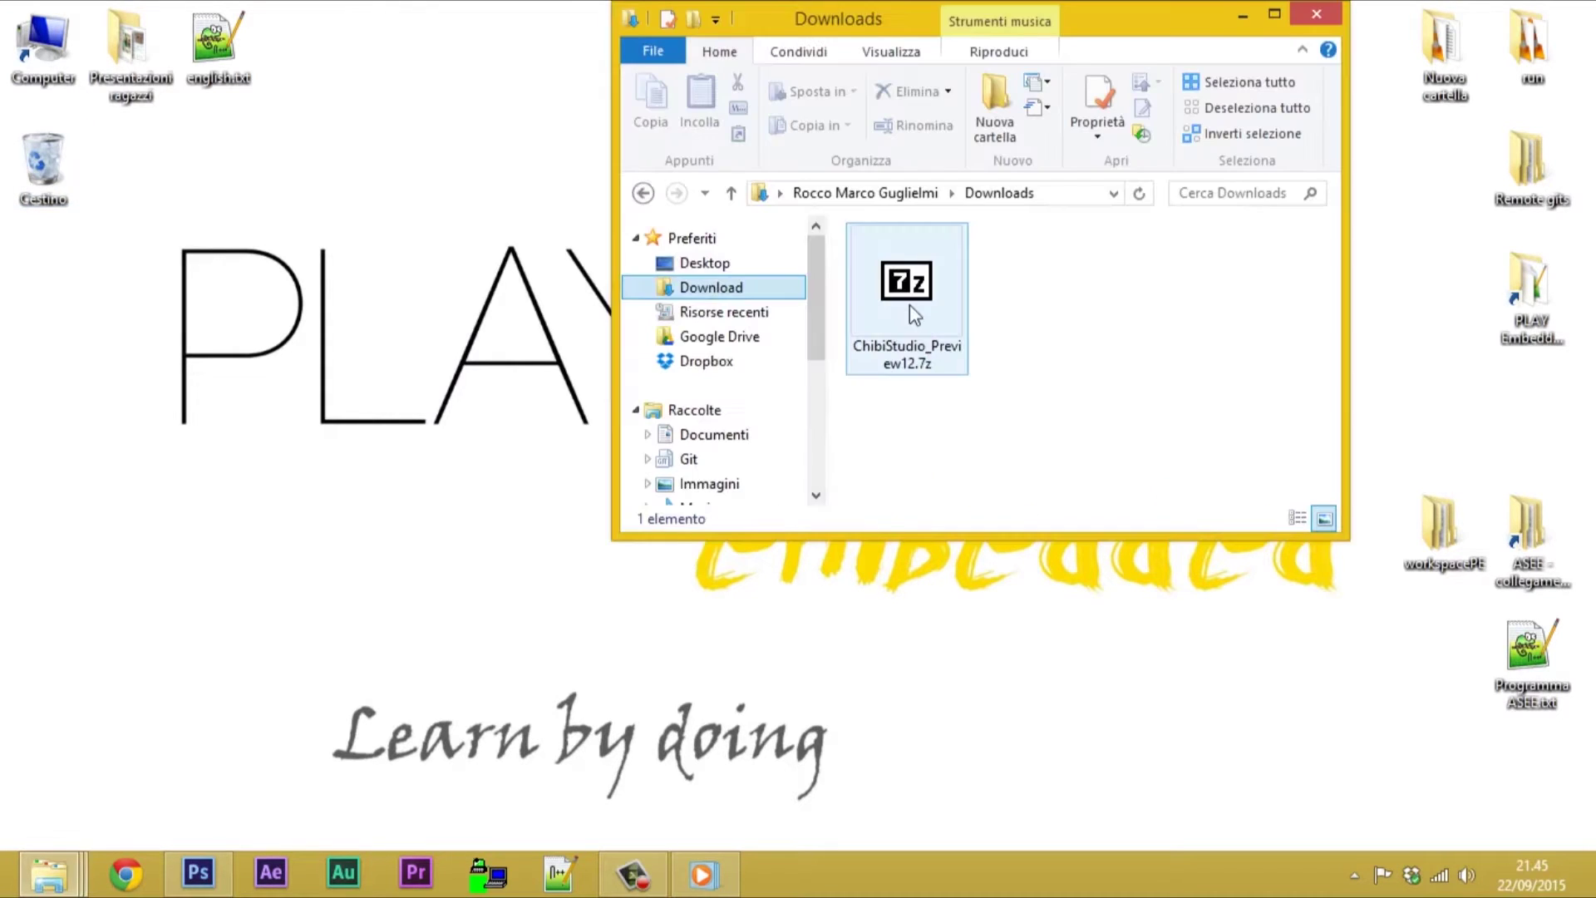
Step: Open the ChibiStudio_Preview12.7z archive from Downloads and inspect the contents of its ChibiStudio folder
{"action": "double_click", "coordinate": [910, 304]}
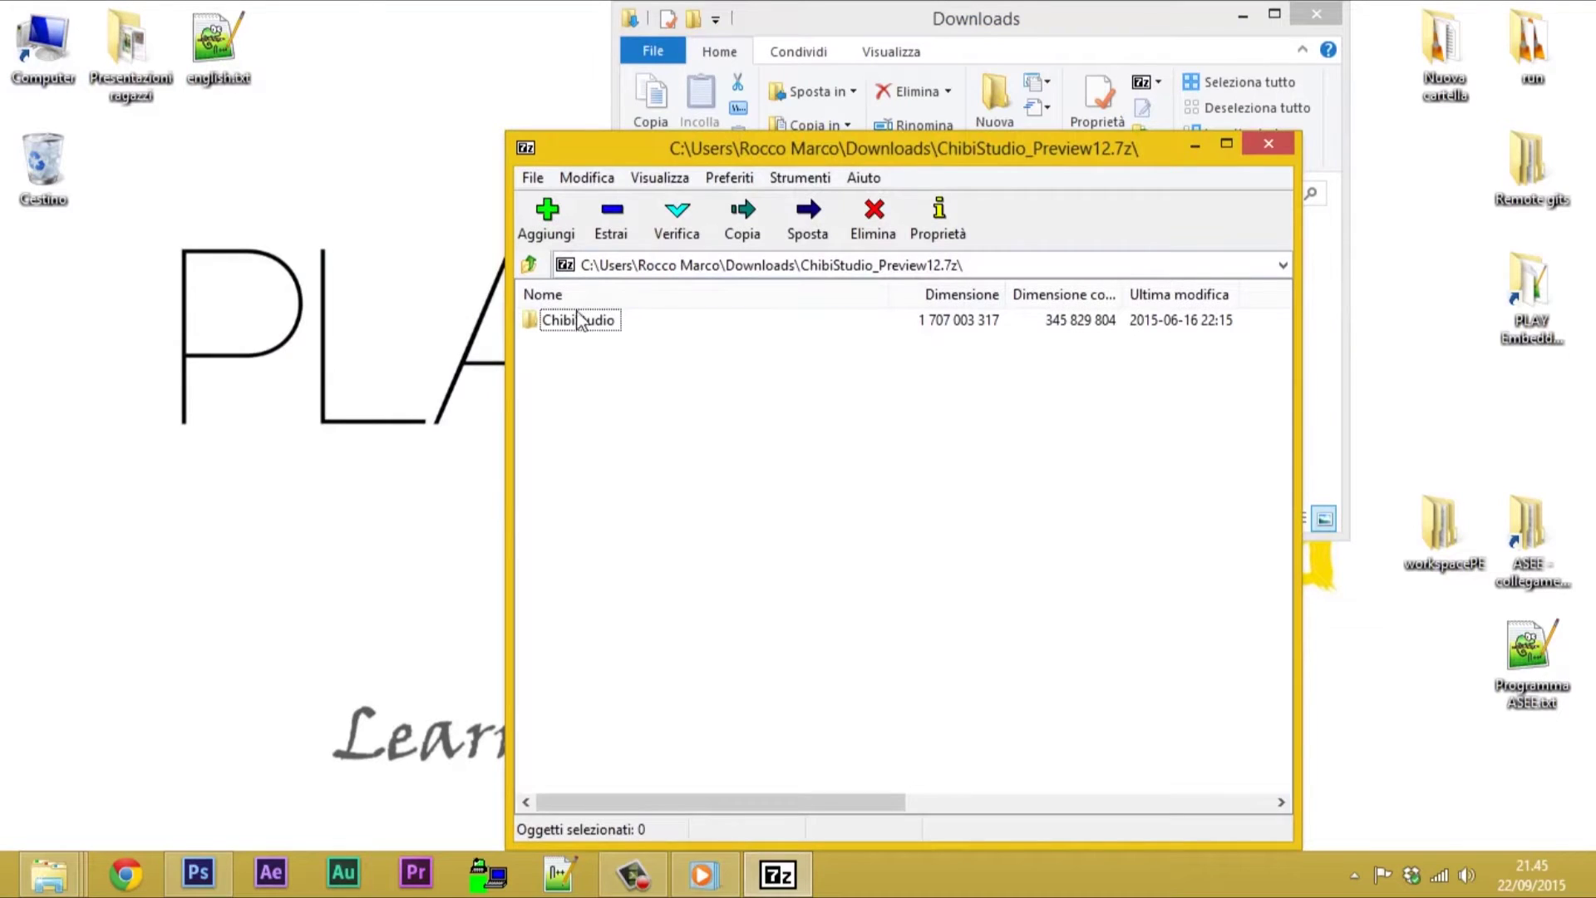
{"action": "double_click", "coordinate": [580, 321]}
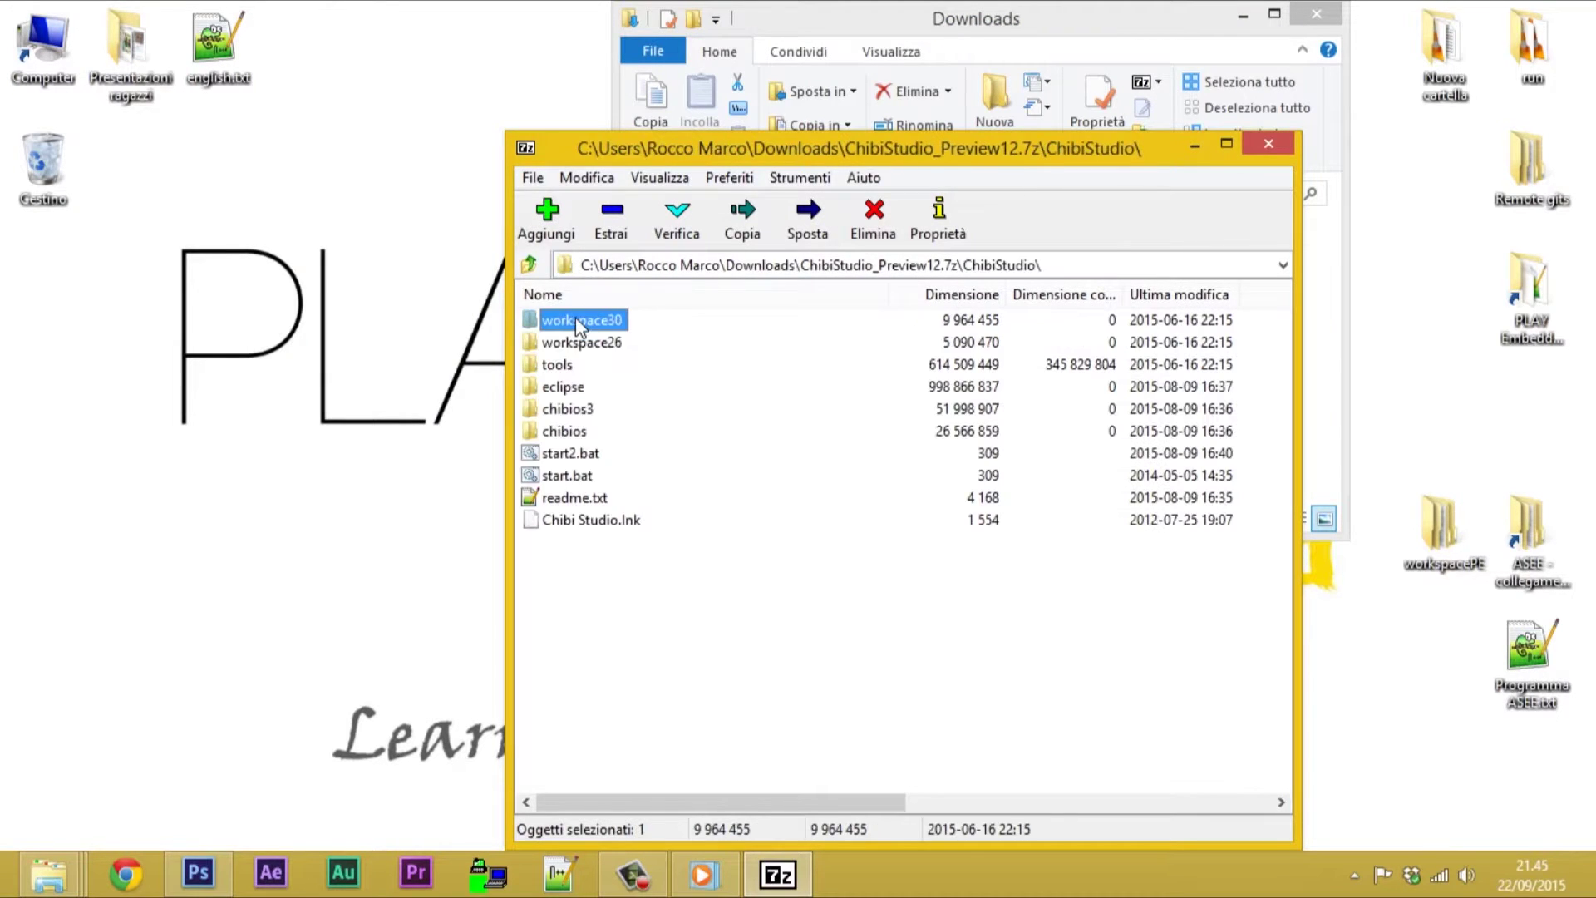
{"action": "left_click", "coordinate": [566, 433]}
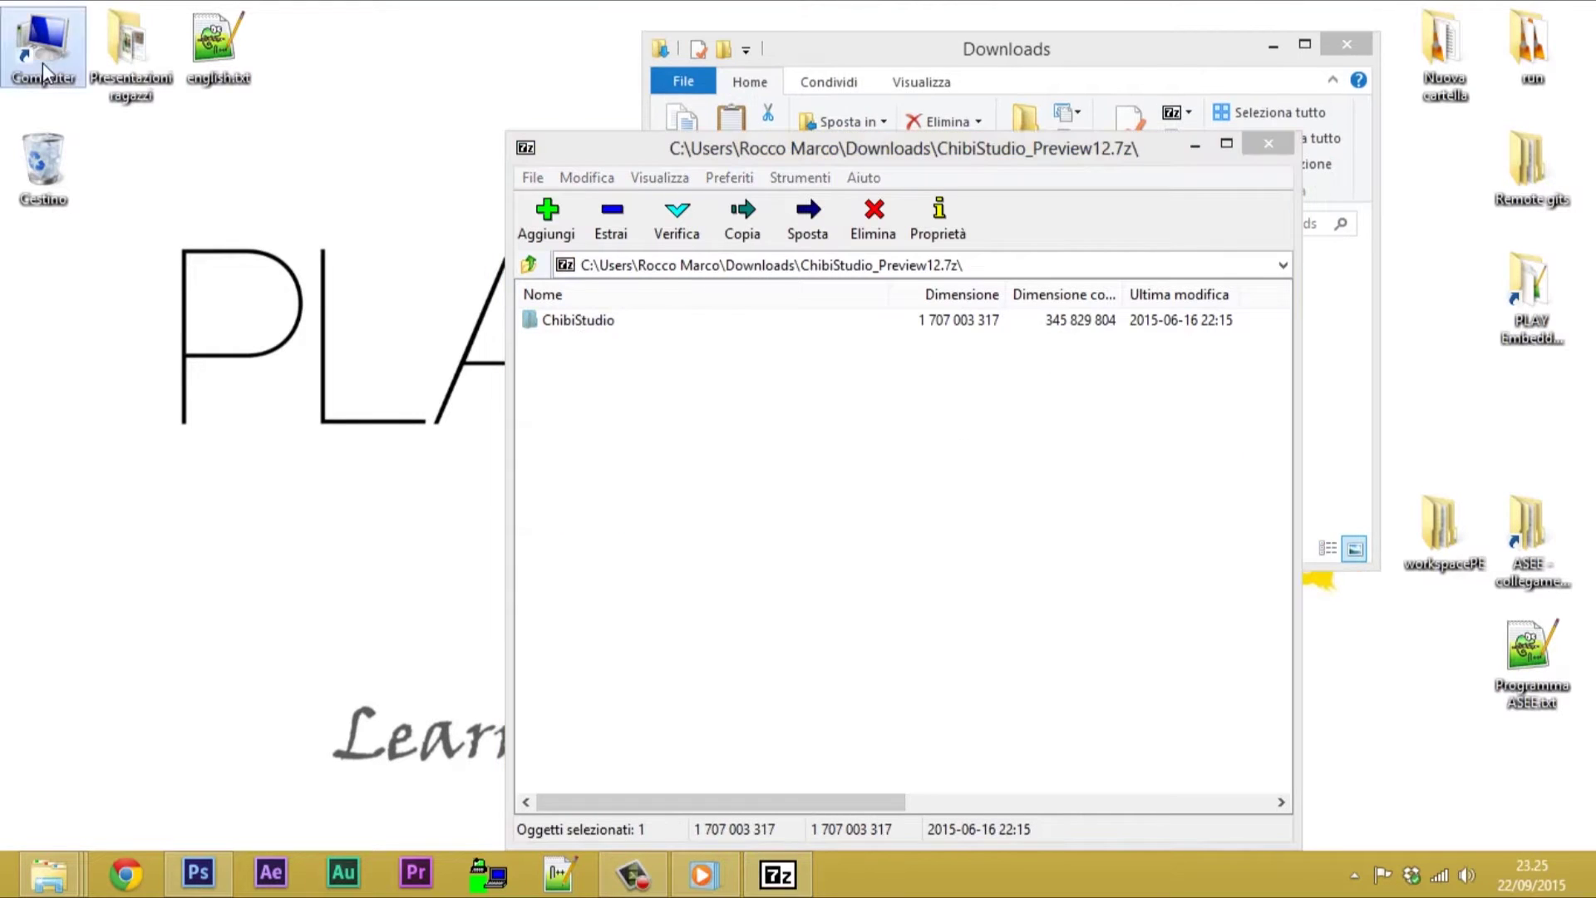
Step: Place a Computer window beside the archive and extract the ChibiStudio folder into the root of drive C:
{"action": "double_click", "coordinate": [42, 62]}
{"action": "left_click_drag", "start_coordinate": [875, 91], "coordinate": [4, 32]}
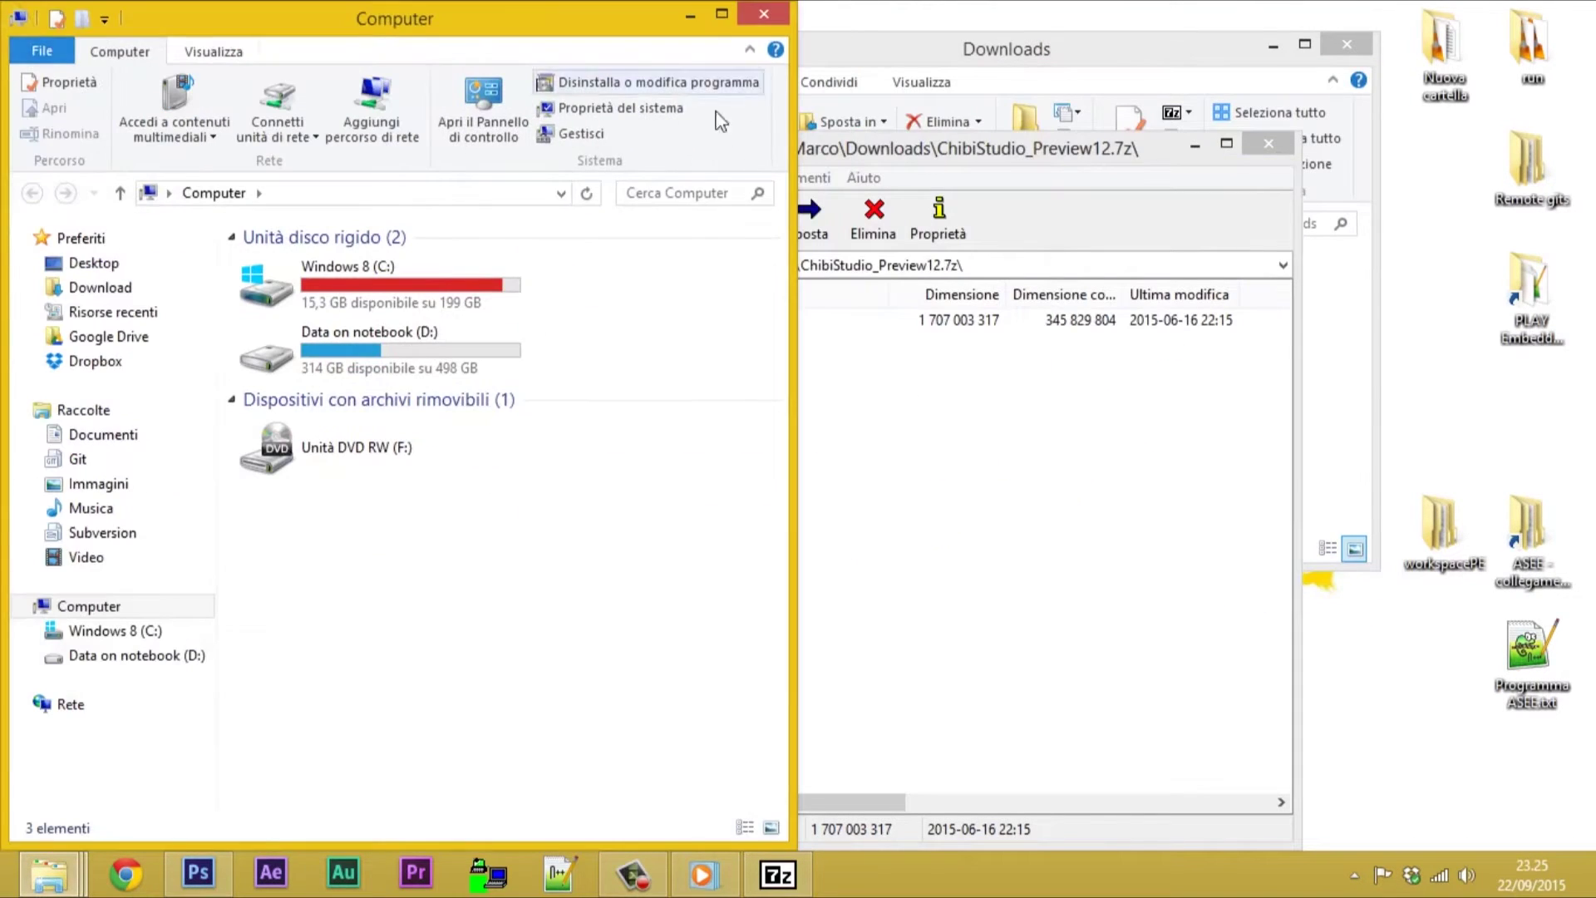
{"action": "left_click_drag", "start_coordinate": [914, 149], "coordinate": [1595, 249]}
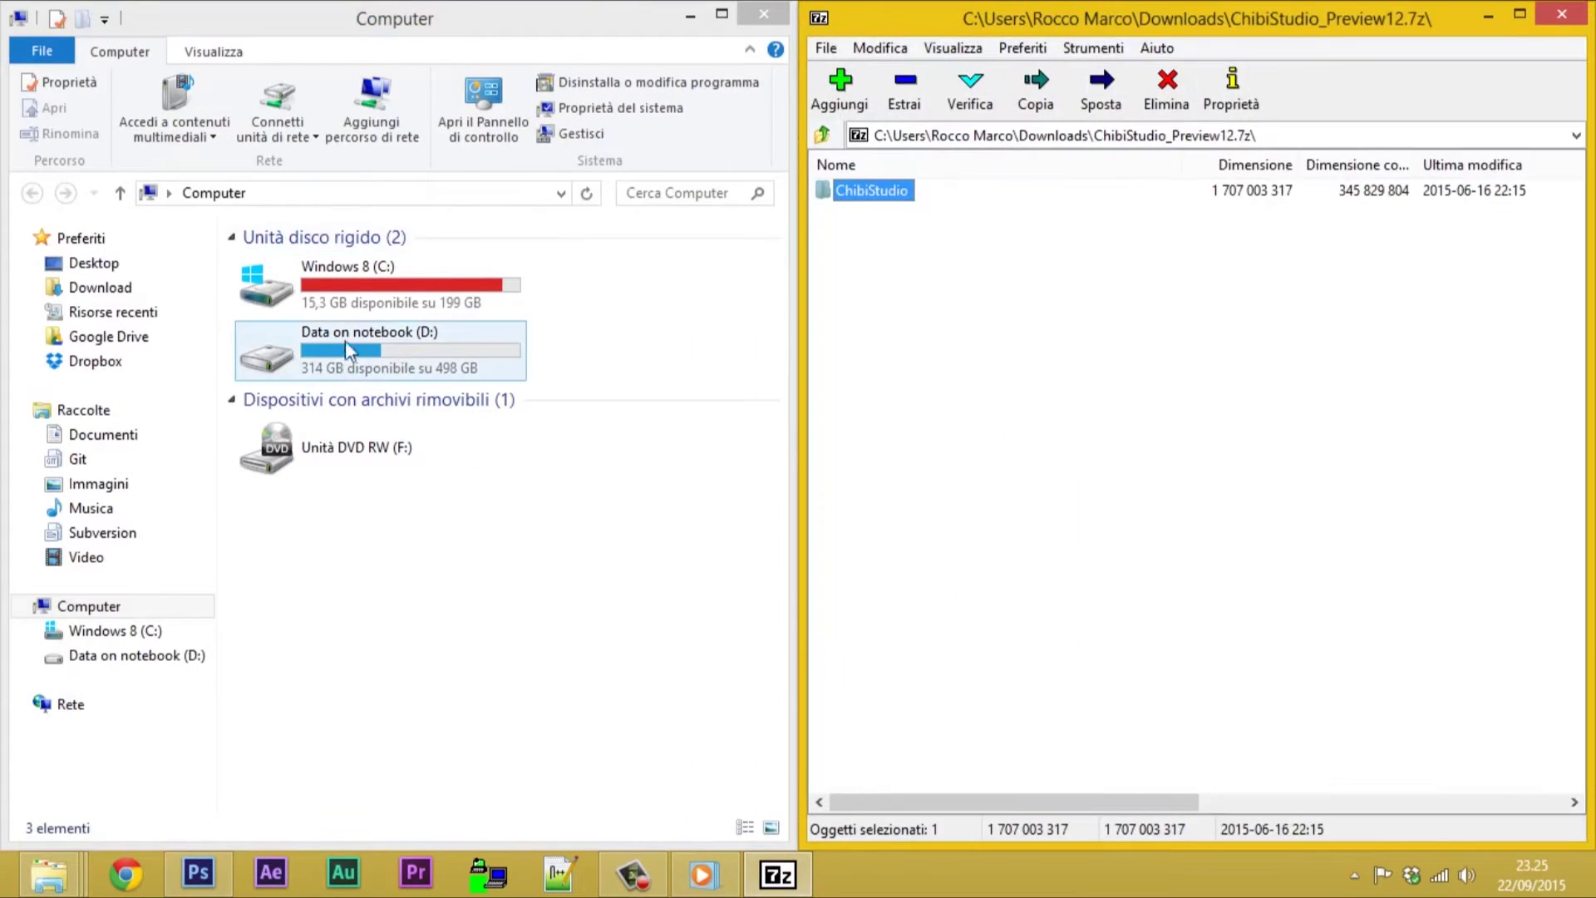
{"action": "double_click", "coordinate": [331, 293]}
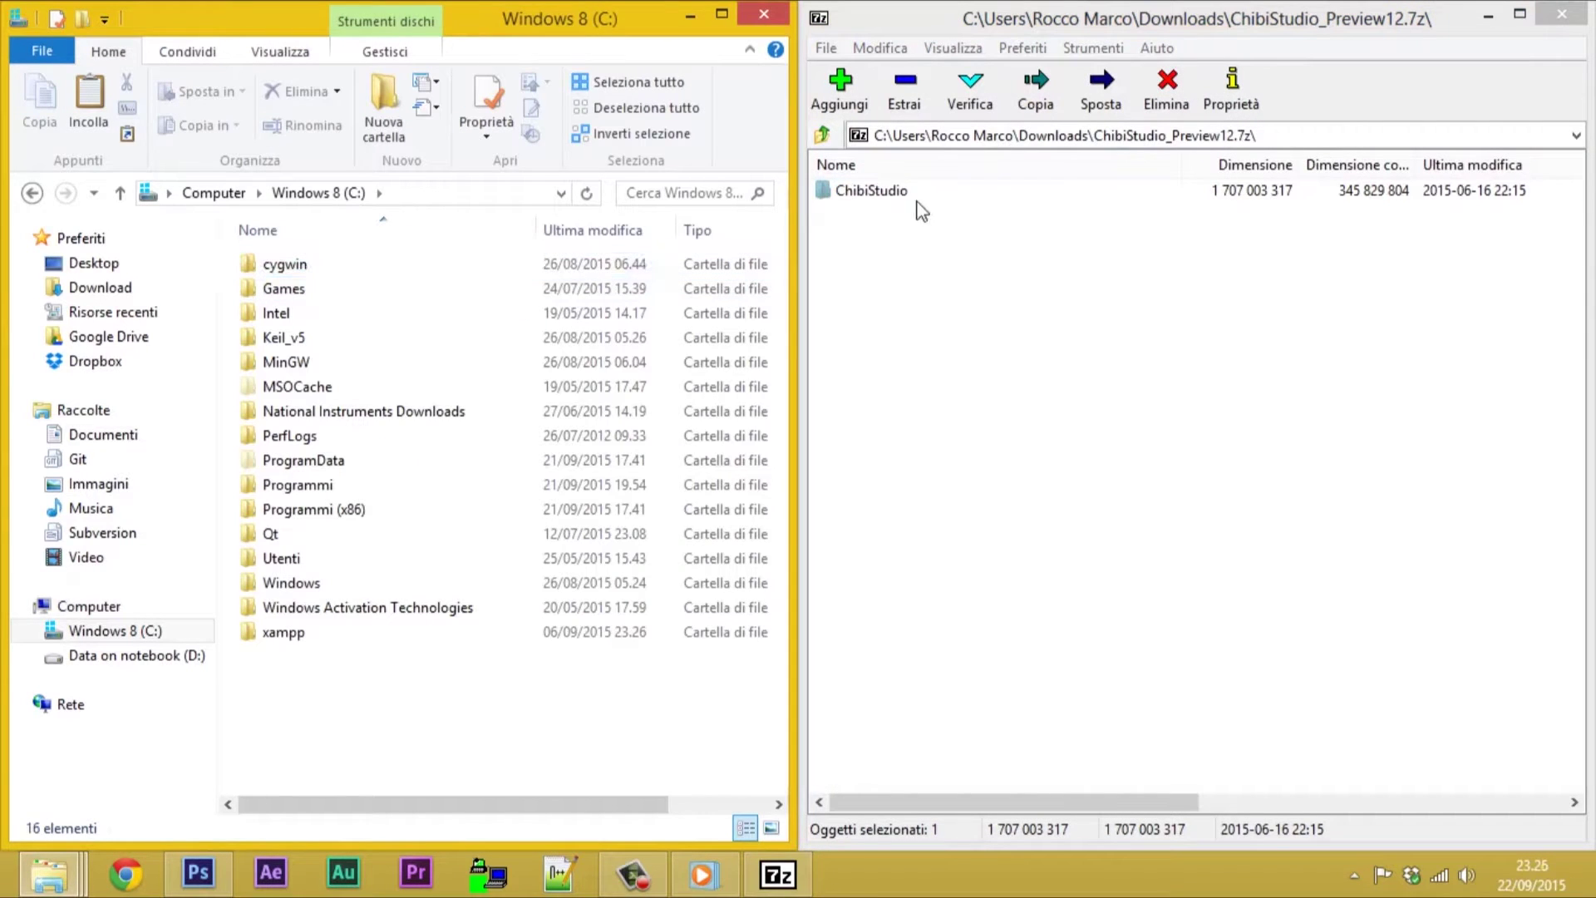
{"action": "left_click_drag", "start_coordinate": [891, 198], "coordinate": [421, 716]}
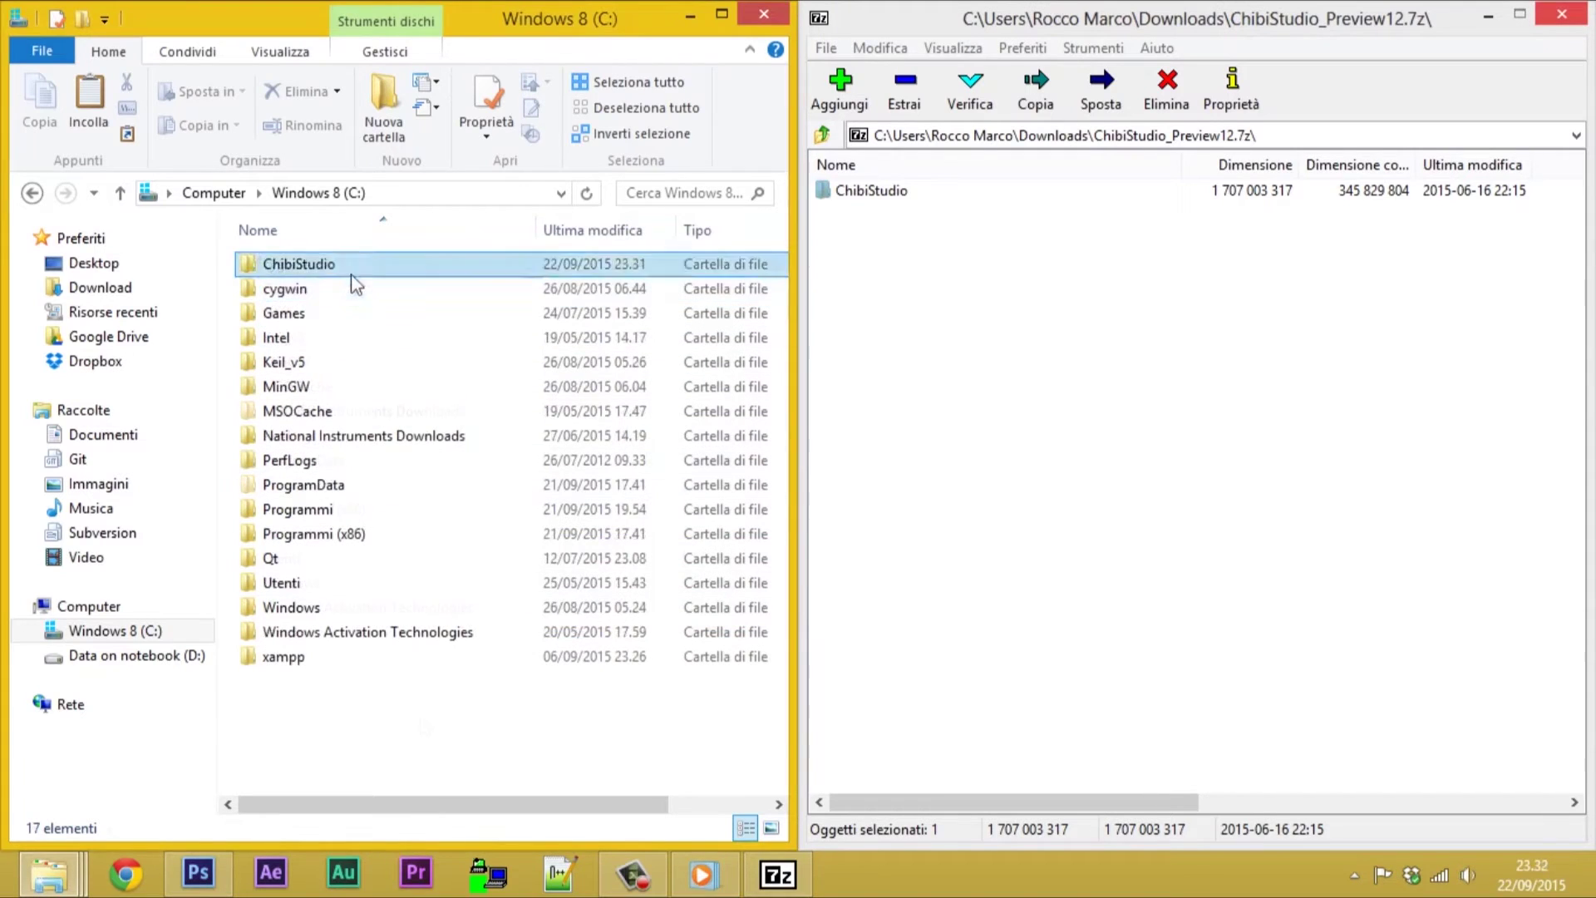
Step: Create a desktop shortcut for the Chibi Studio launcher in the extracted C:\ChibiStudio folder
{"action": "double_click", "coordinate": [326, 262]}
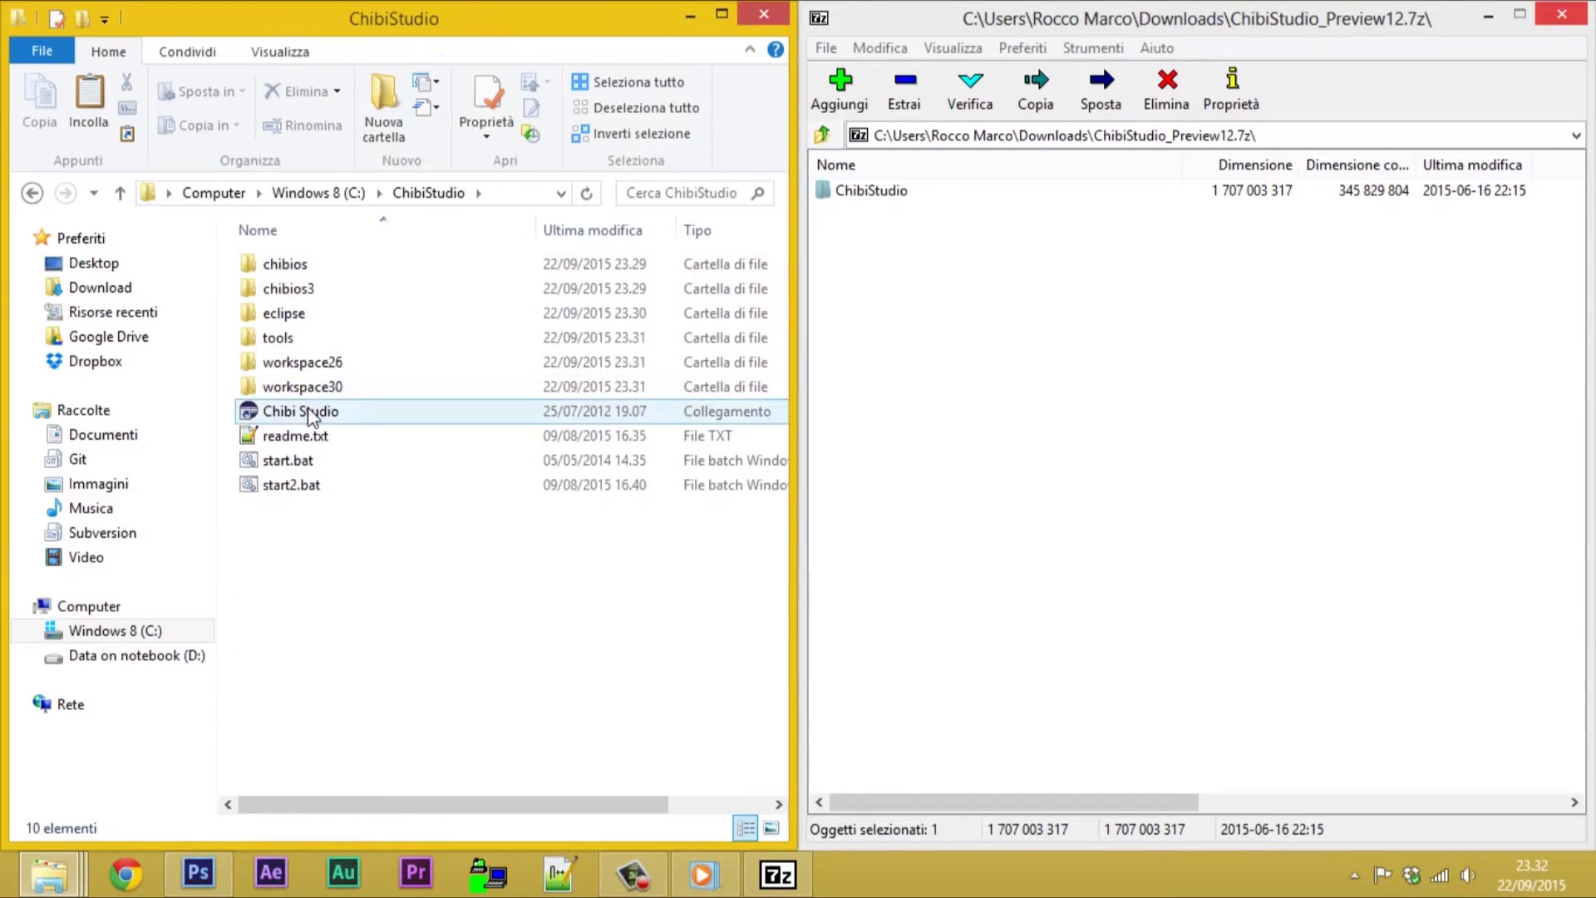
{"action": "right_click", "coordinate": [316, 411]}
{"action": "mouse_move", "coordinate": [422, 629]}
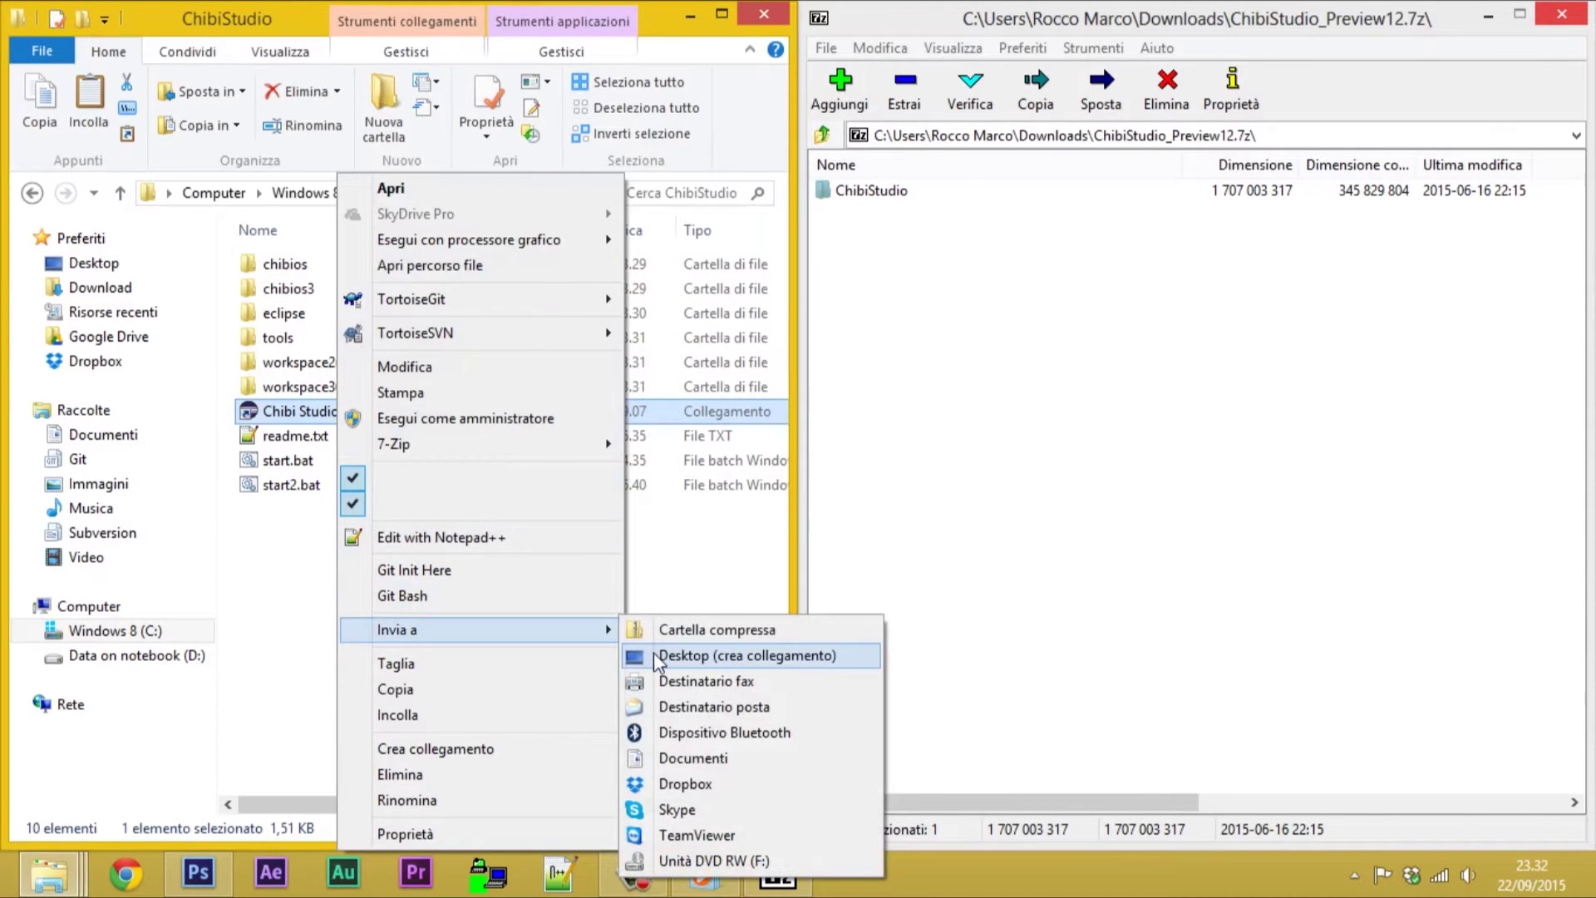
{"action": "left_click", "coordinate": [657, 653]}
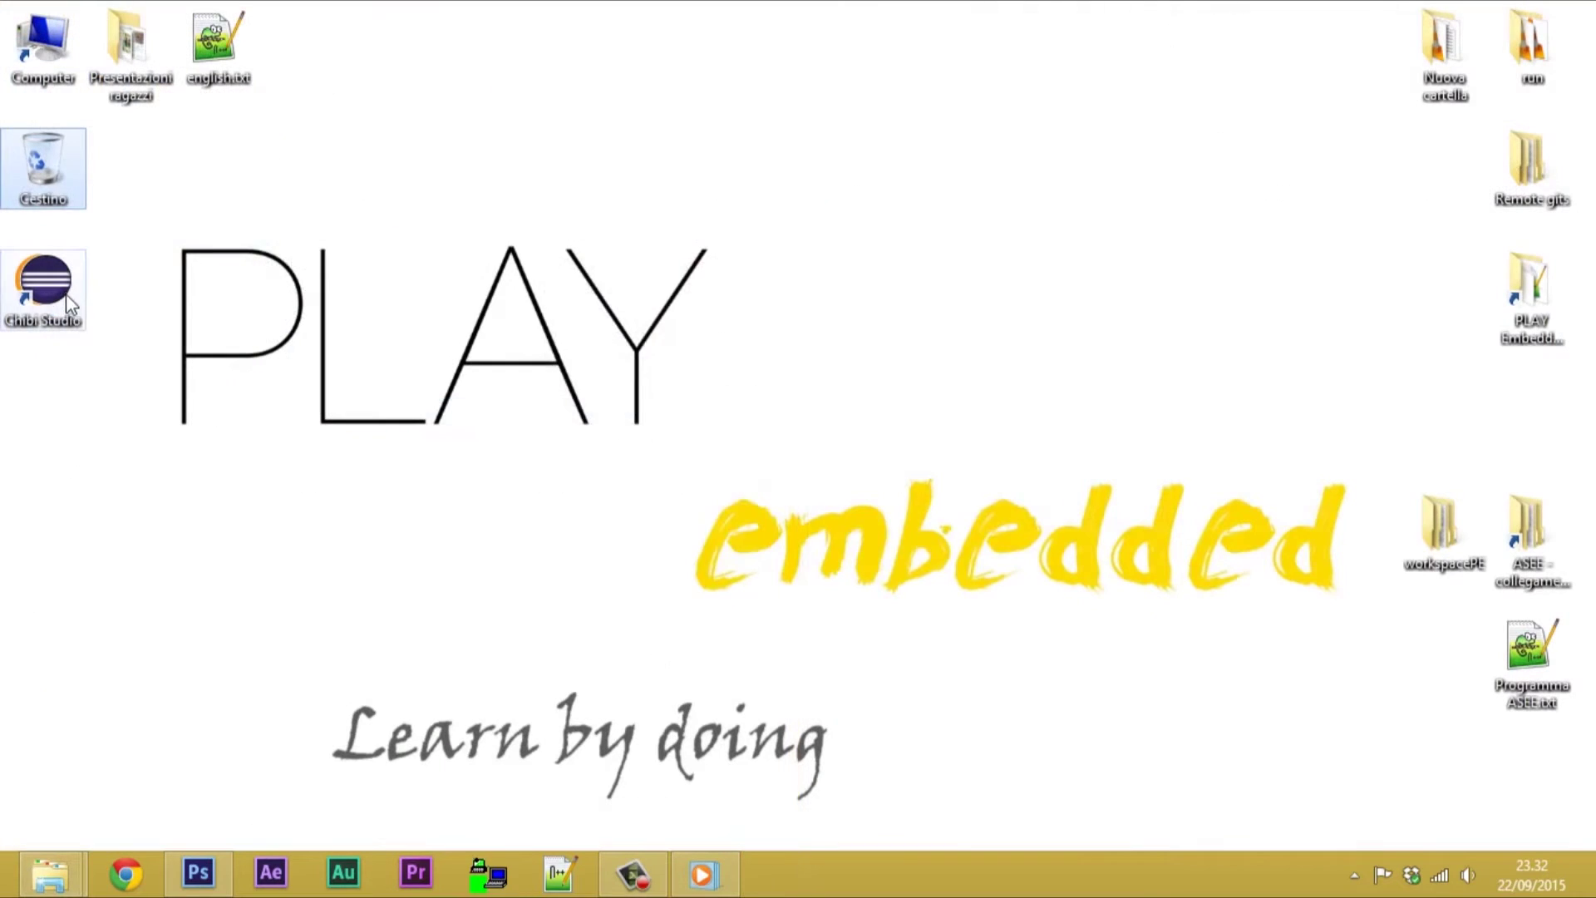
Step: Launch Chibi Studio from its desktop shortcut, maximize the Eclipse window to check it, and minimize it
{"action": "double_click", "coordinate": [44, 287]}
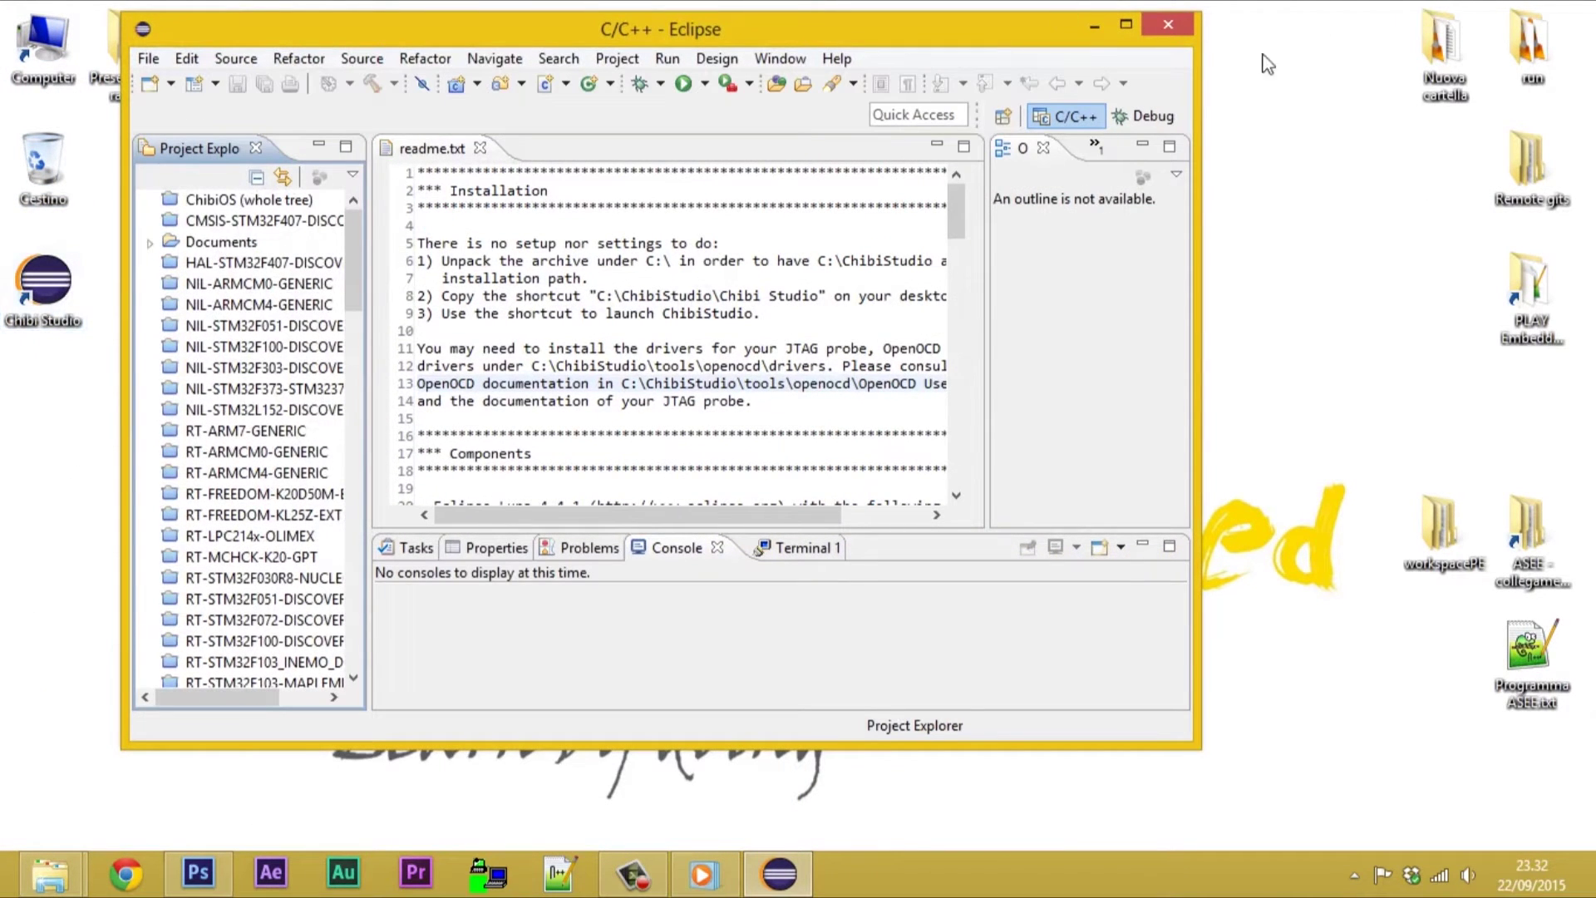
{"action": "left_click", "coordinate": [1126, 26]}
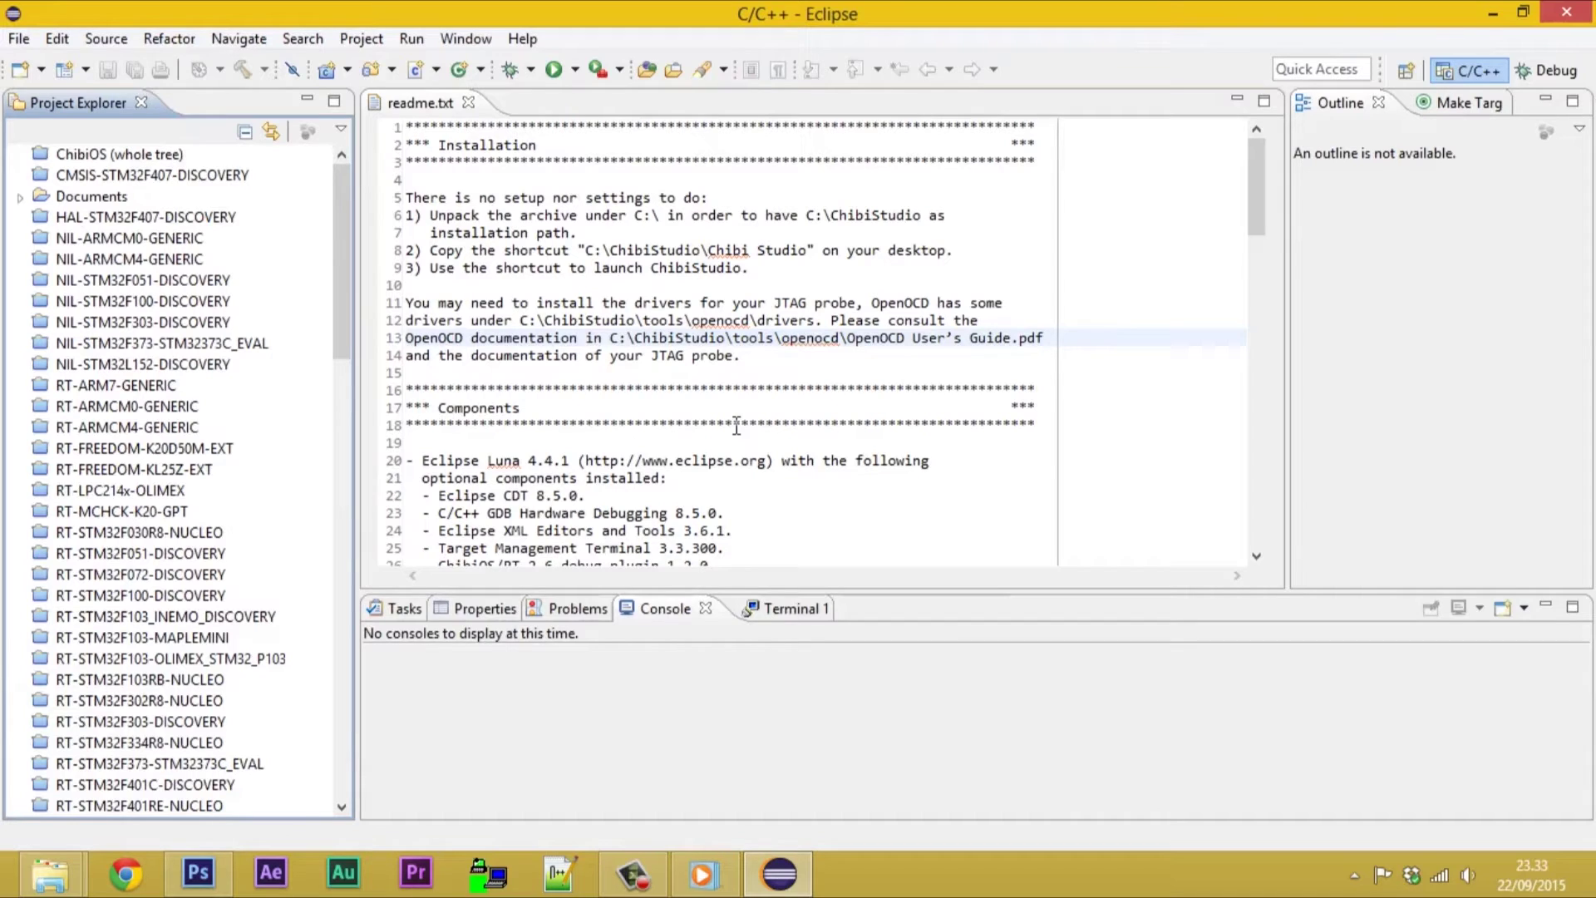
{"action": "left_click", "coordinate": [1494, 10]}
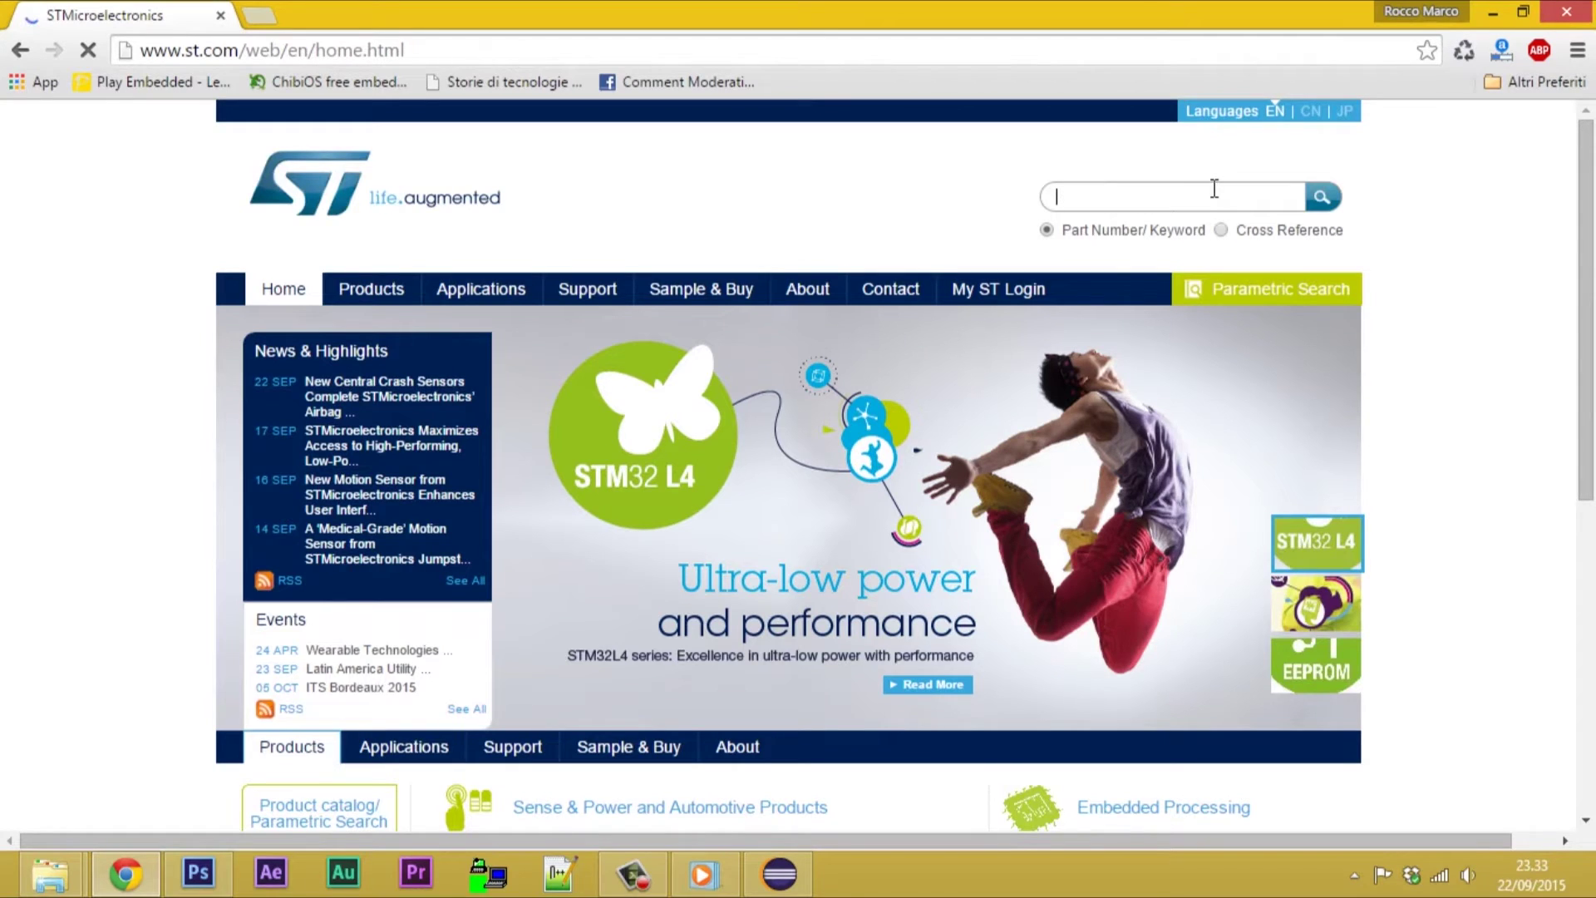
Step: Search the STMicroelectronics site for the part number NUCLEO-F401 and open the NUCLEO-F401RE product page
{"action": "type", "text": "nu"}
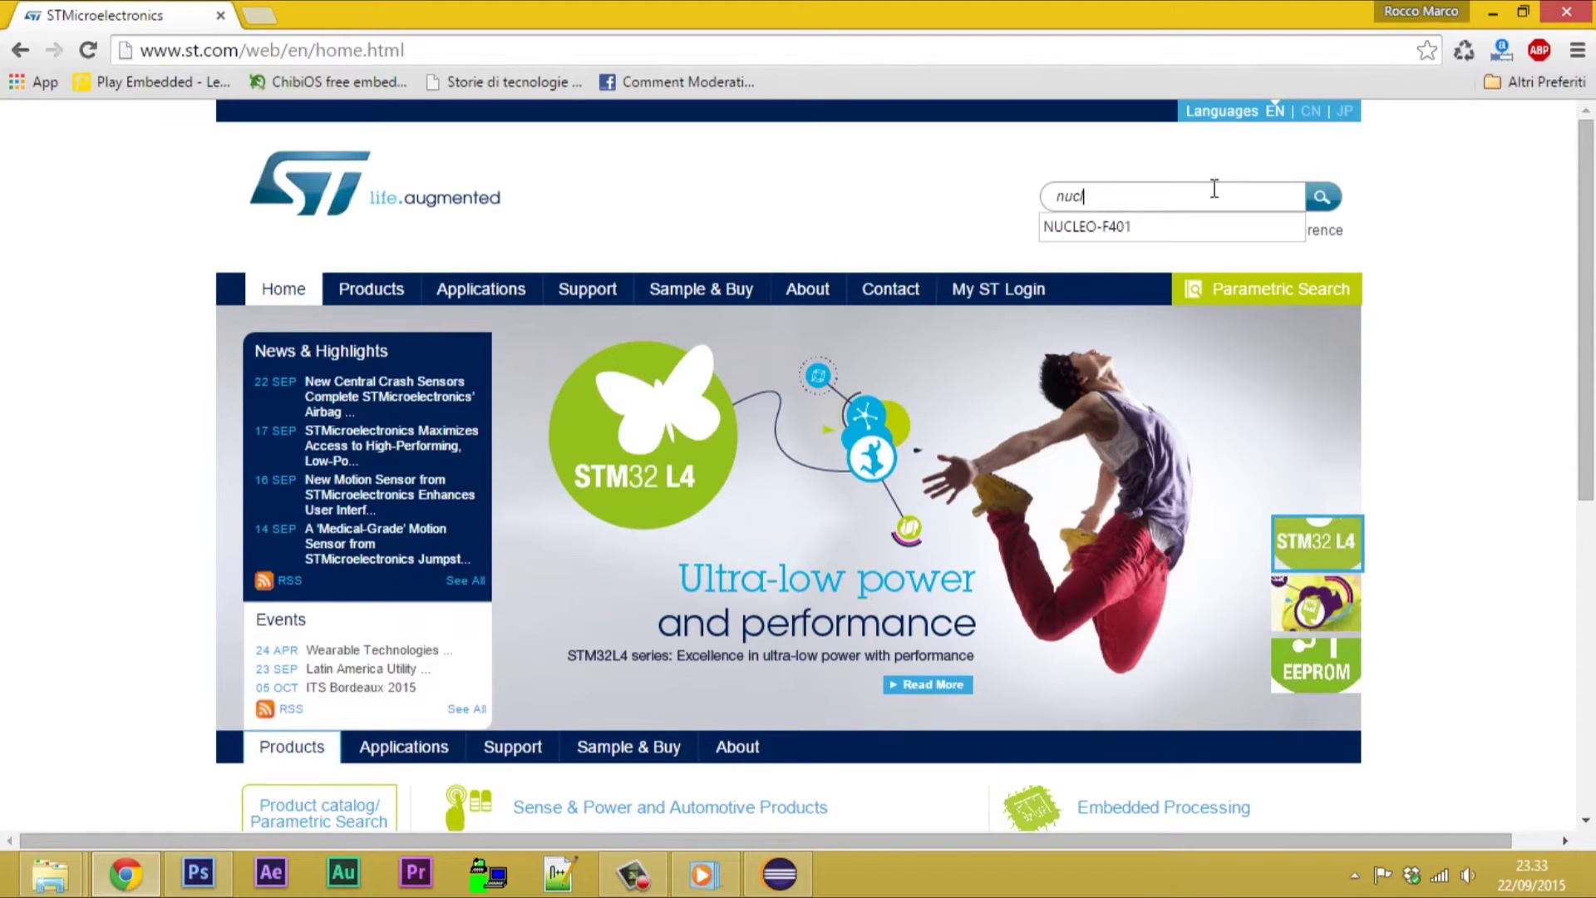
{"action": "type", "text": "cl"}
{"action": "key", "text": "Down"}
{"action": "key", "text": "Return"}
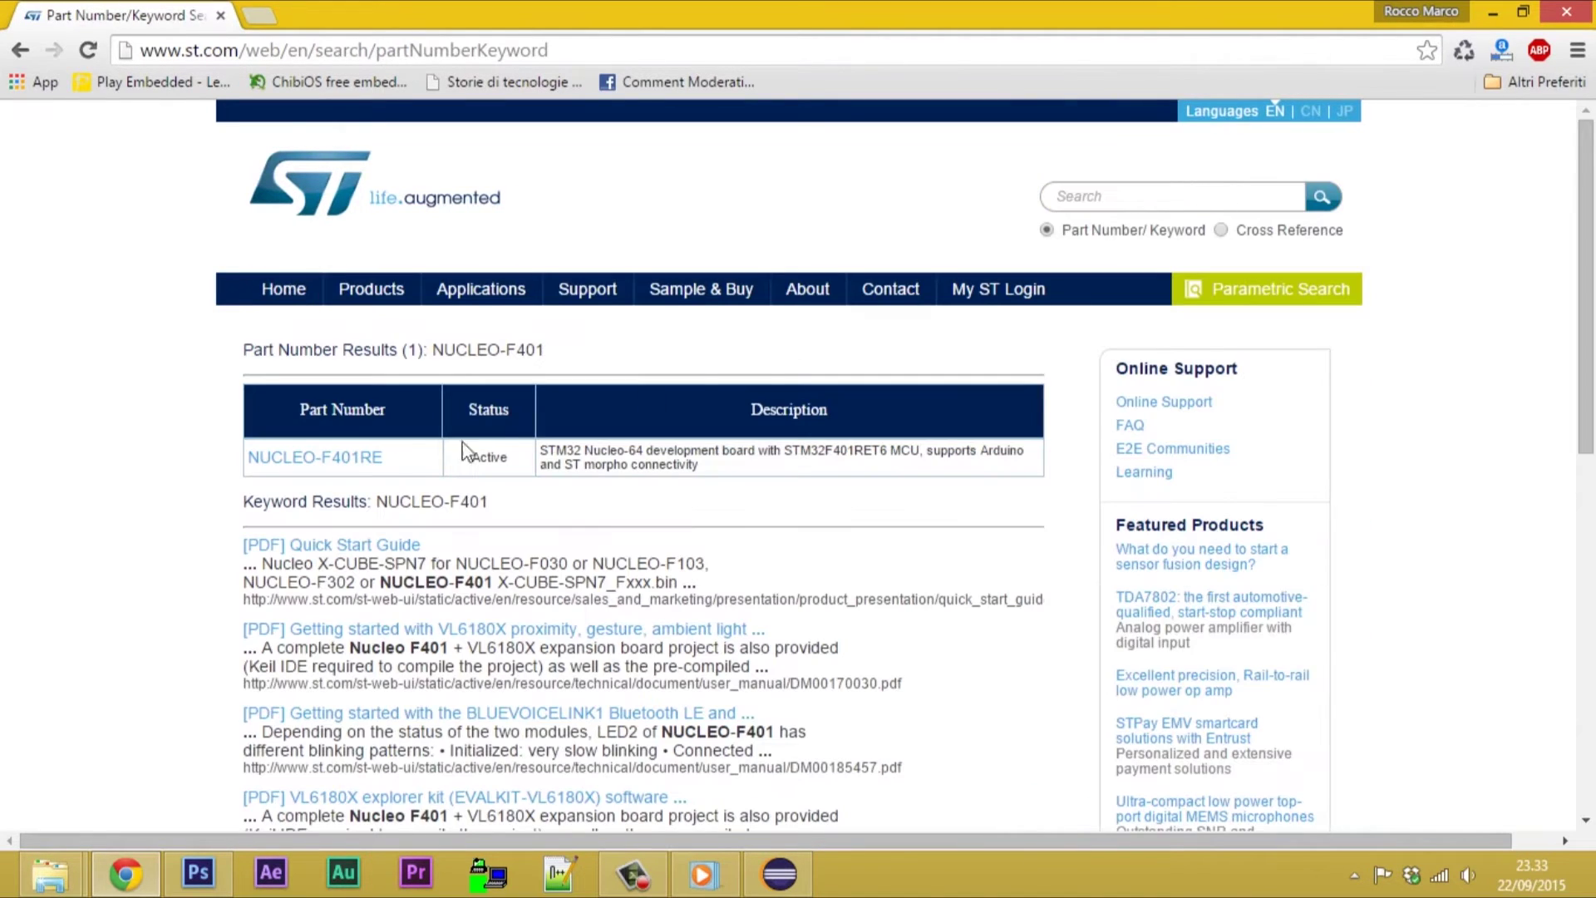
{"action": "left_click", "coordinate": [295, 459]}
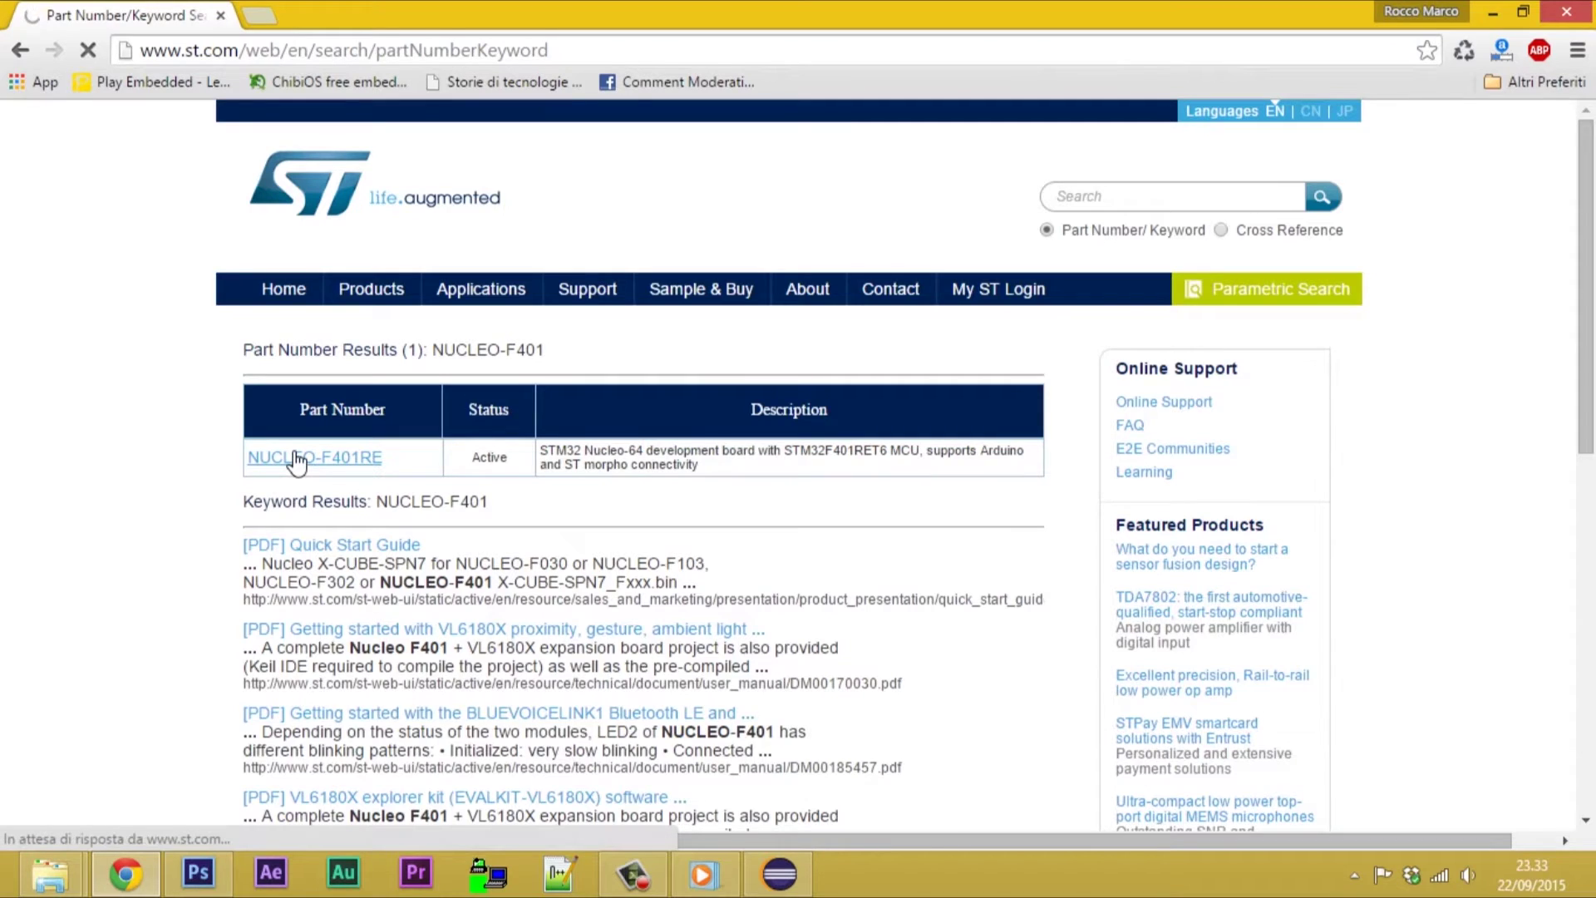
Step: Open the STSW-LINK009 ST-Link USB driver page from the board's related tools and software to download the driver
{"action": "scroll", "coordinate": [297, 470], "scroll_direction": "down", "scroll_amount": 13}
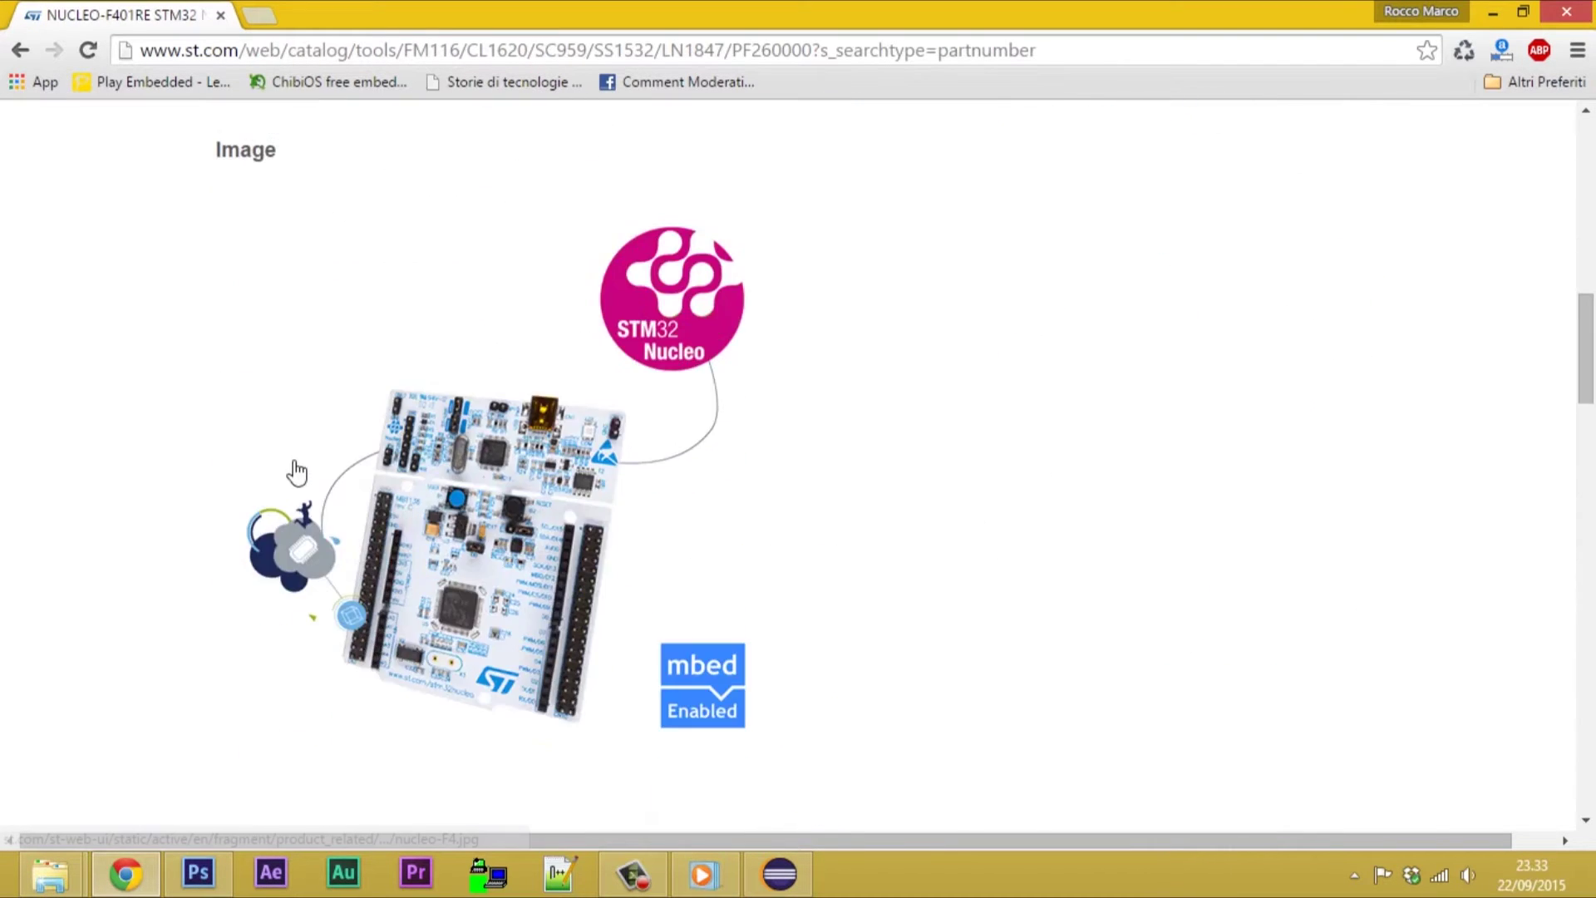
{"action": "scroll", "coordinate": [299, 478], "scroll_direction": "down", "scroll_amount": 20}
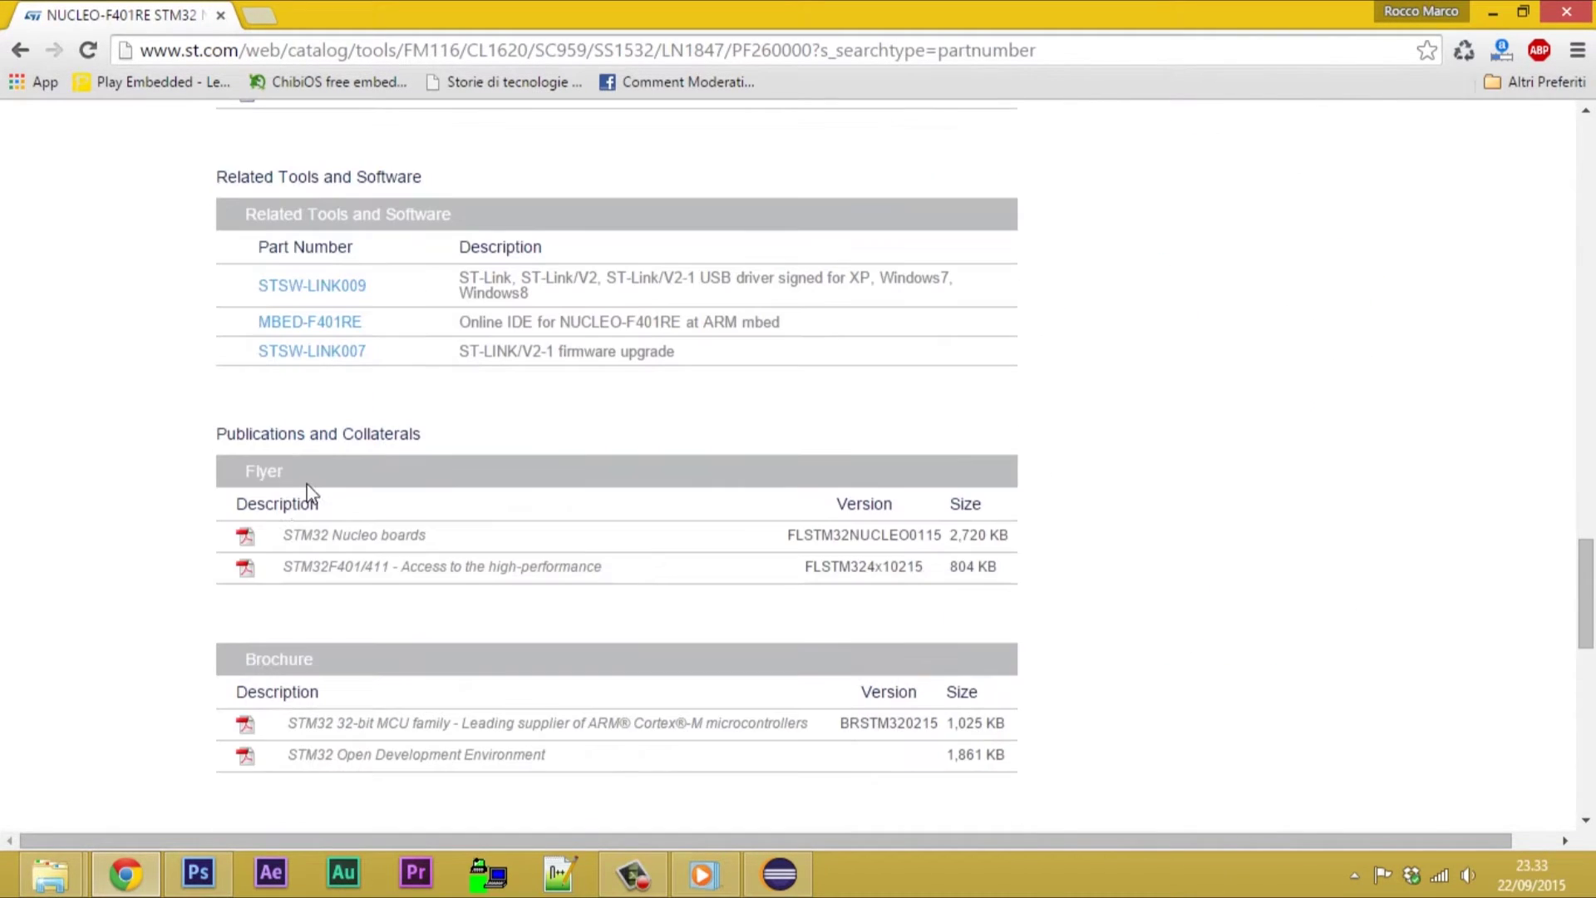
{"action": "left_click", "coordinate": [355, 291]}
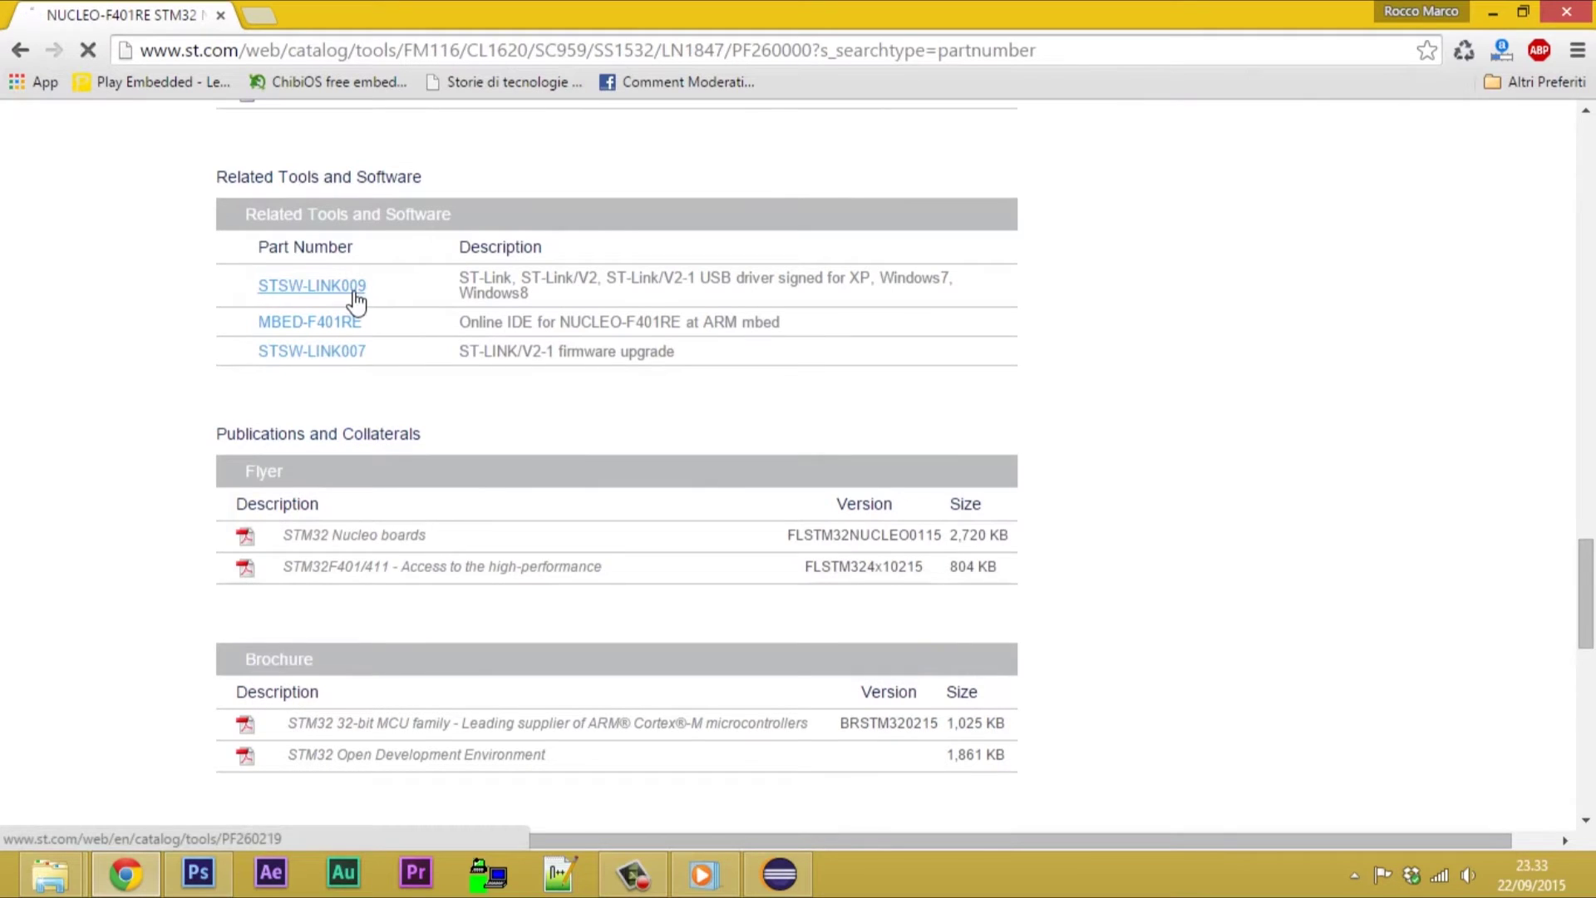
{"action": "scroll", "coordinate": [214, 572], "scroll_direction": "down", "scroll_amount": 3}
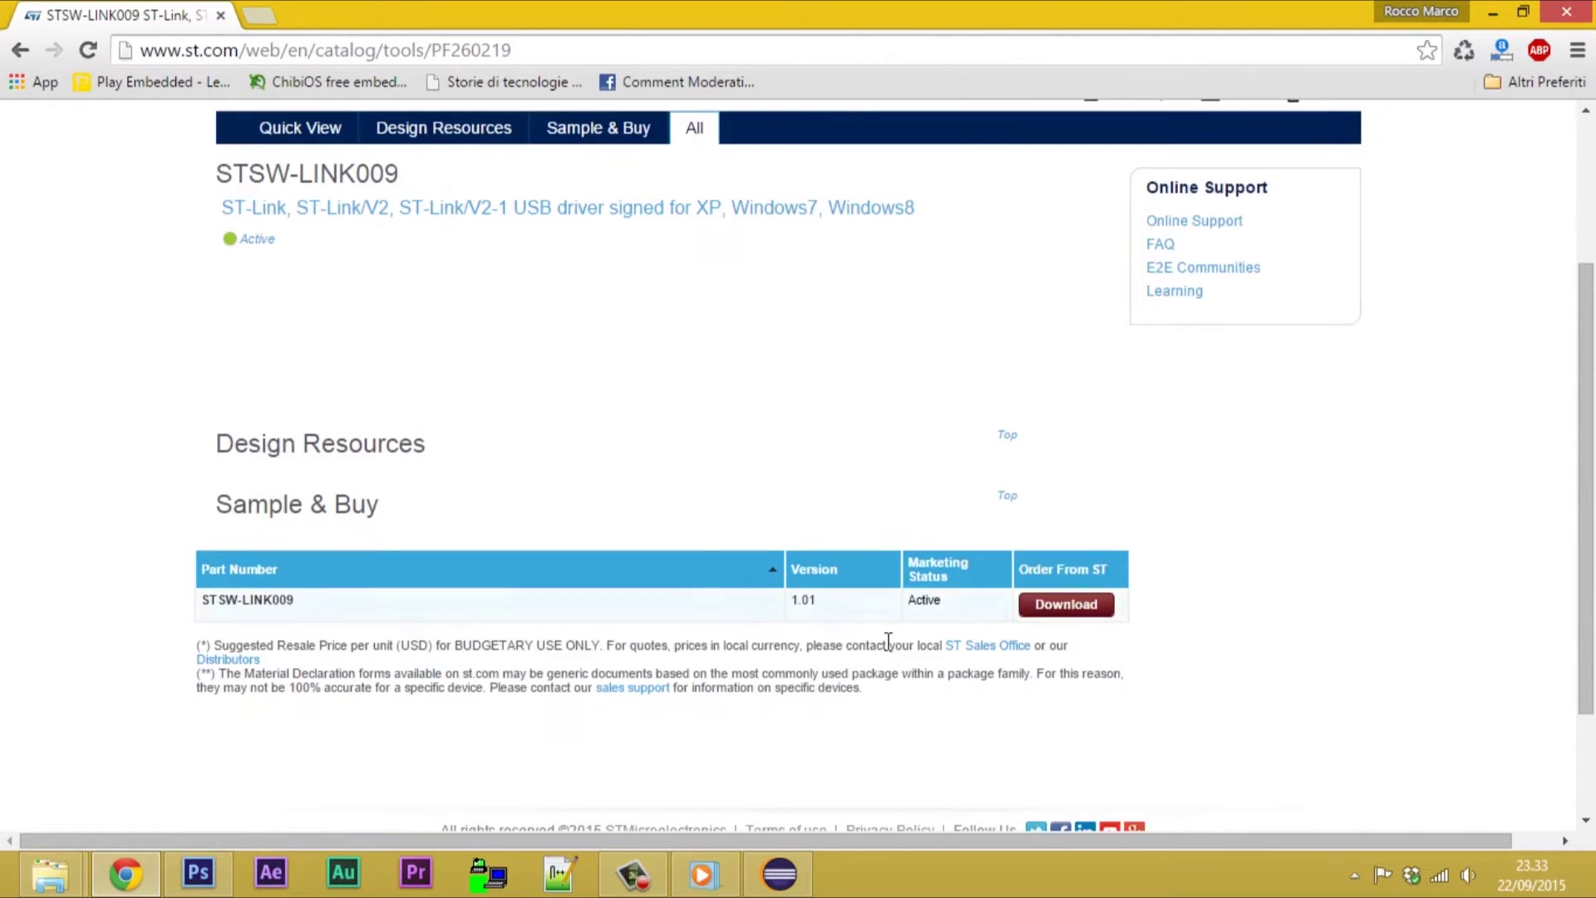
Step: Extract stsw-link009.zip in the Downloads folder into its own stsw-link009 folder
{"action": "left_click", "coordinate": [1089, 350]}
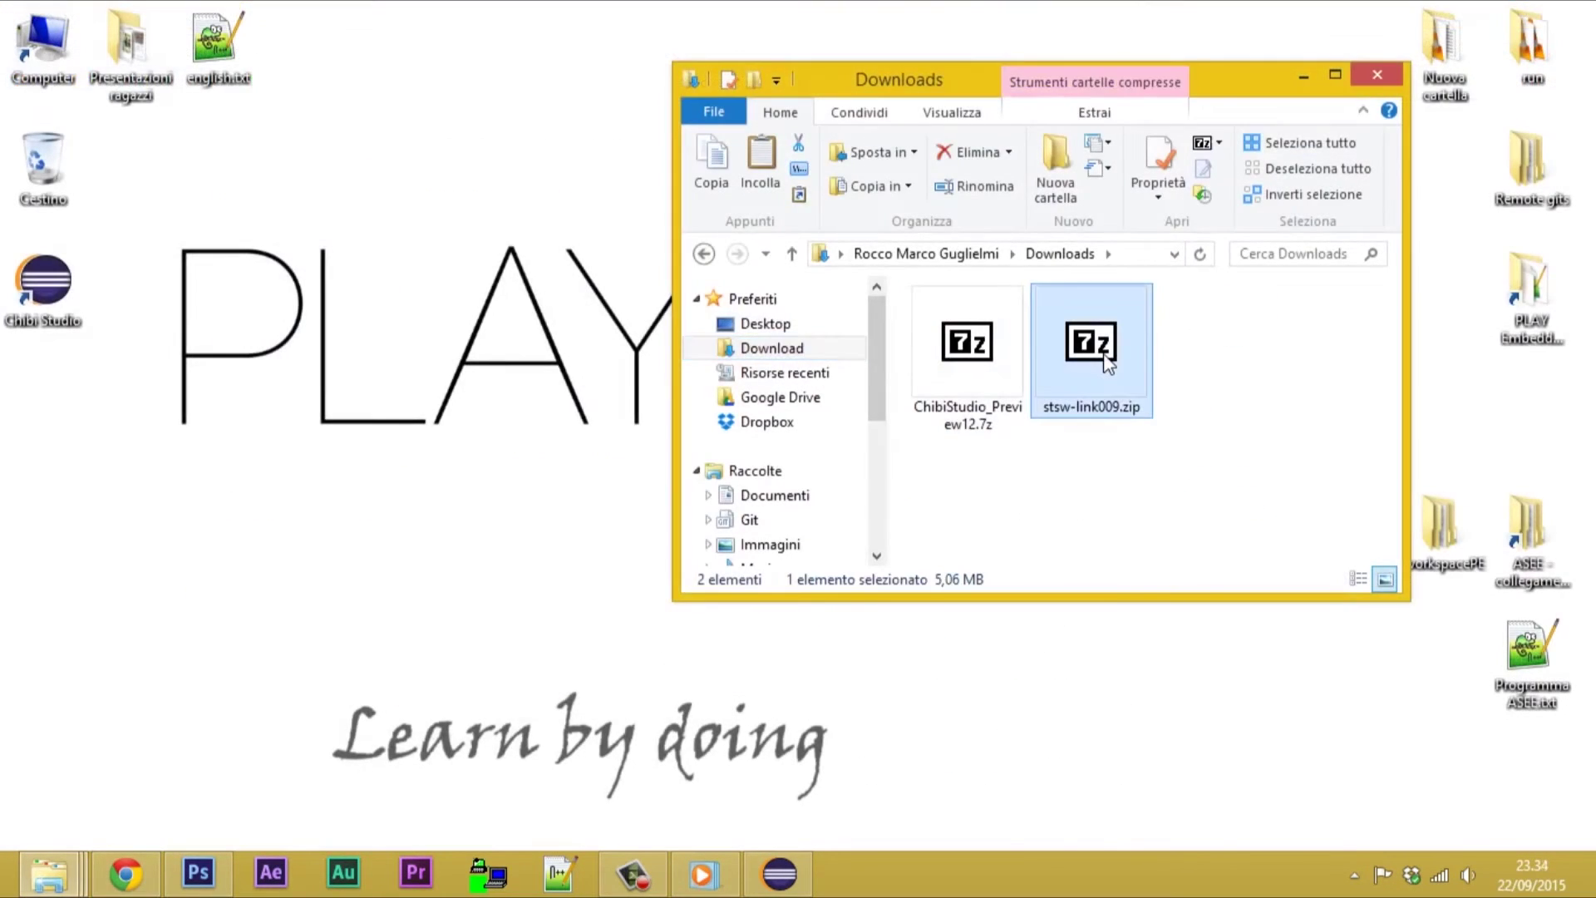
{"action": "right_click", "coordinate": [1105, 306]}
{"action": "mouse_move", "coordinate": [1185, 369]}
{"action": "left_click", "coordinate": [886, 447]}
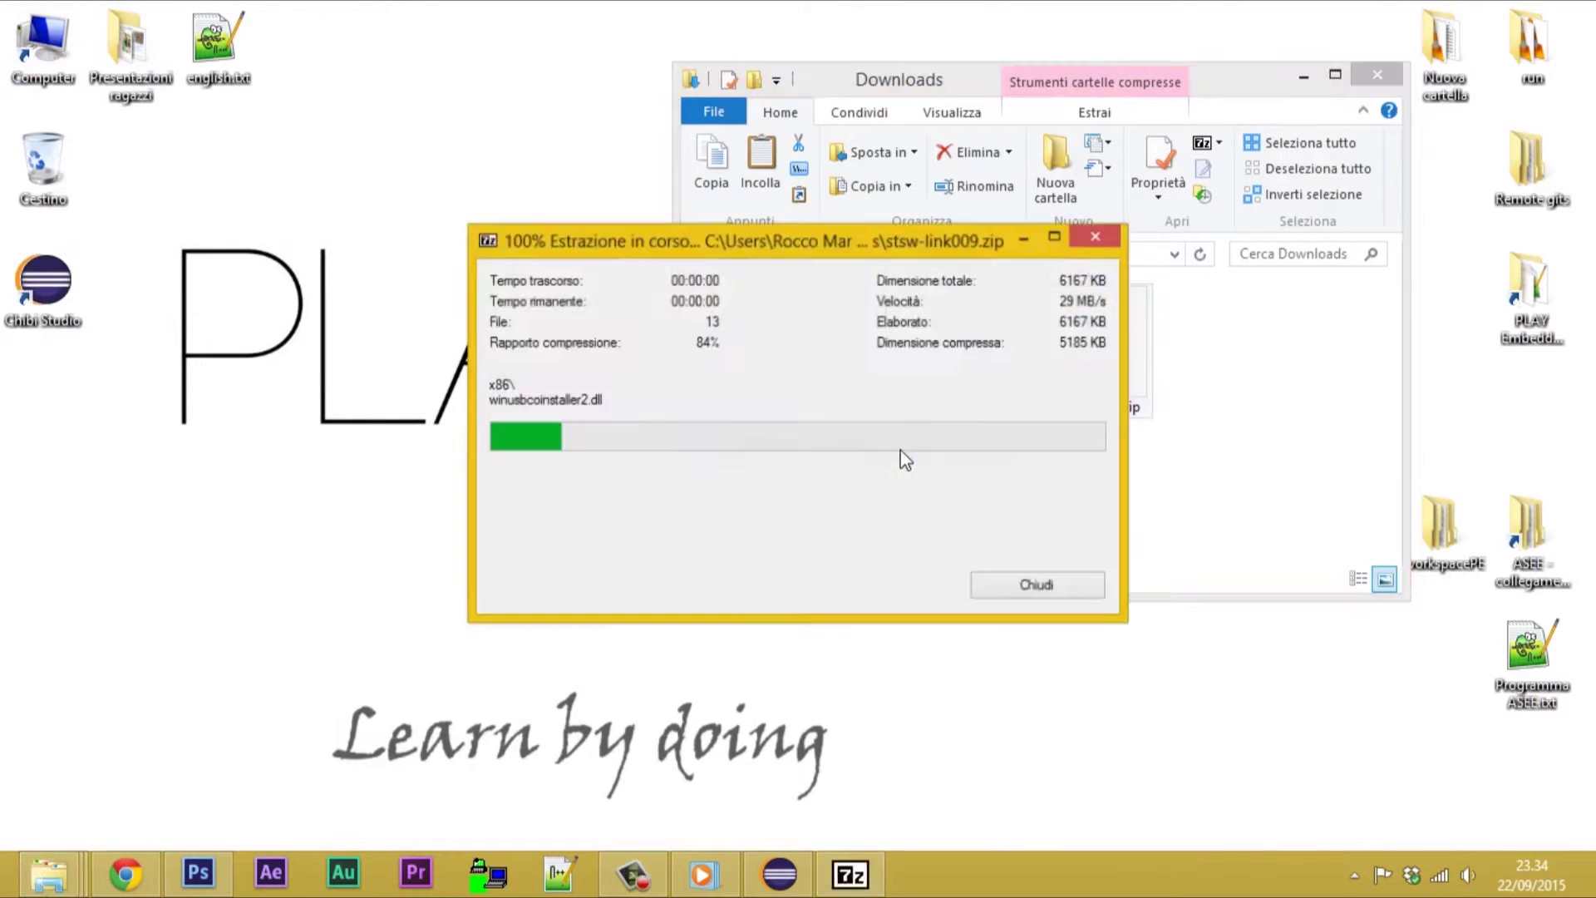
{"action": "left_click", "coordinate": [1016, 420]}
Step: Open the extracted stsw-link009 folder and run the stlink_winusb_install.bat driver installer
{"action": "double_click", "coordinate": [985, 387]}
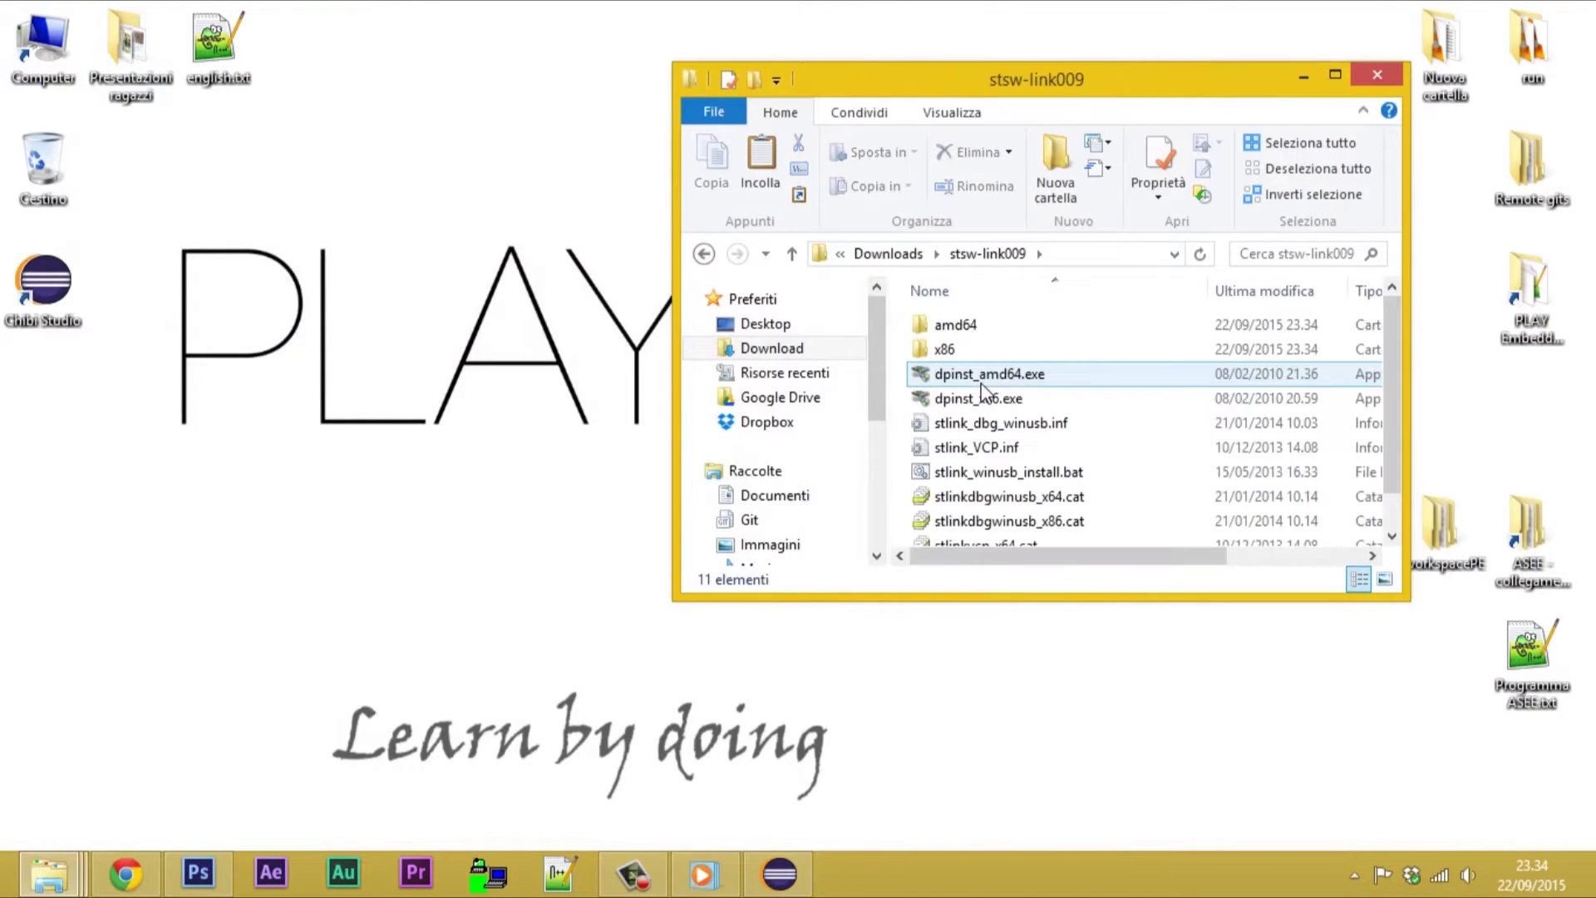
{"action": "left_click", "coordinate": [1050, 374]}
{"action": "double_click", "coordinate": [921, 473]}
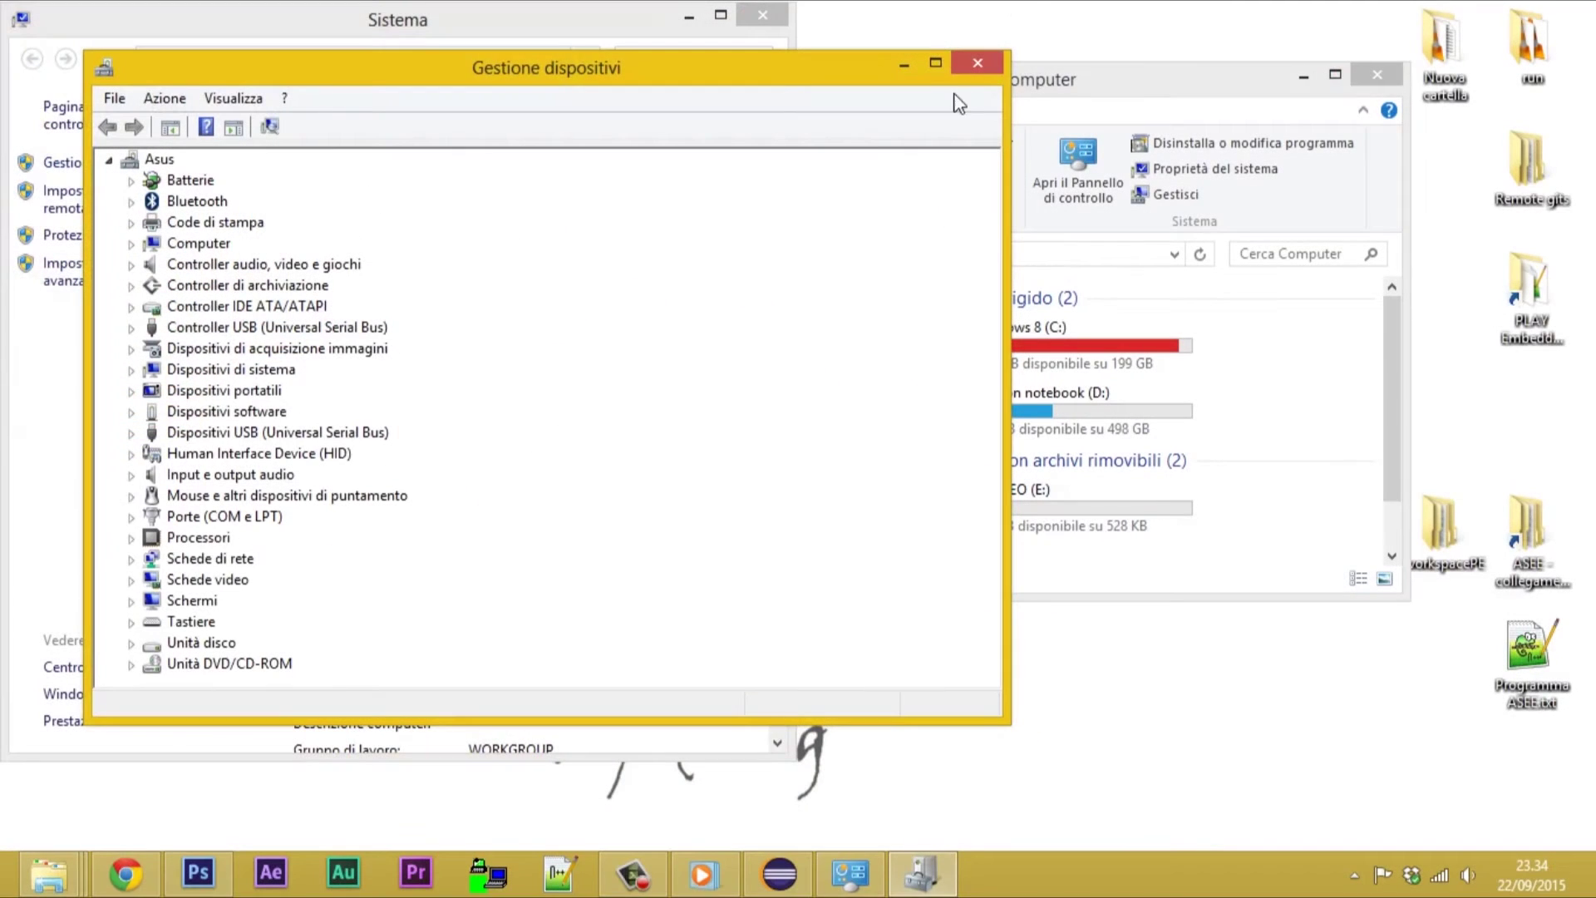
Step: Maximize Device Manager and check for the ST-Link Debug entry under the Universal Serial Bus devices
{"action": "left_click", "coordinate": [935, 64]}
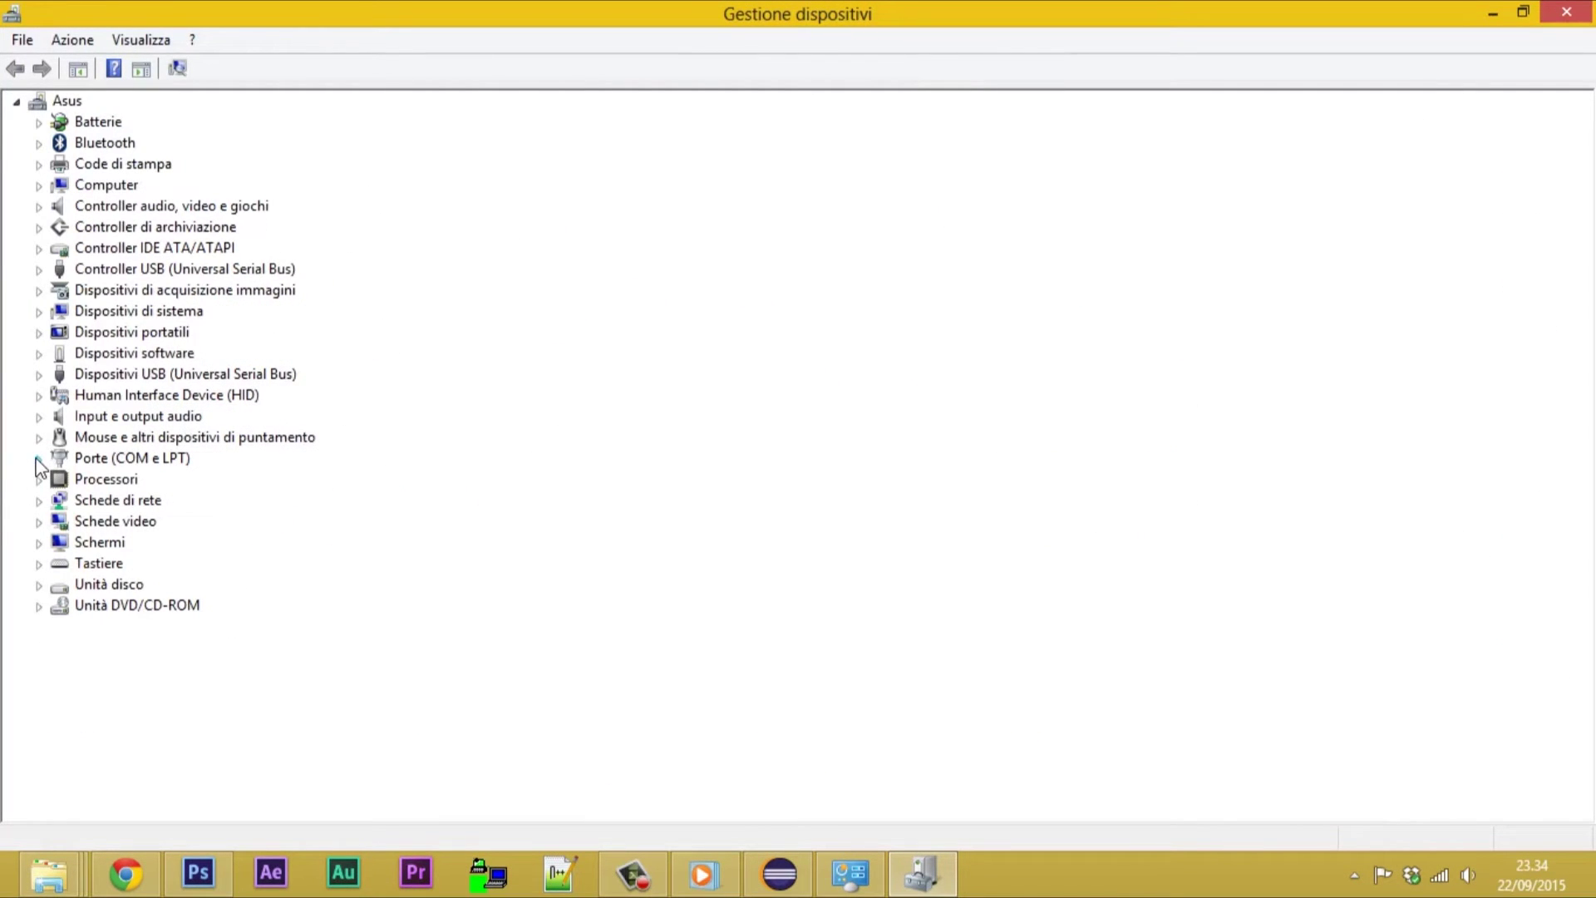
{"action": "left_click", "coordinate": [40, 374]}
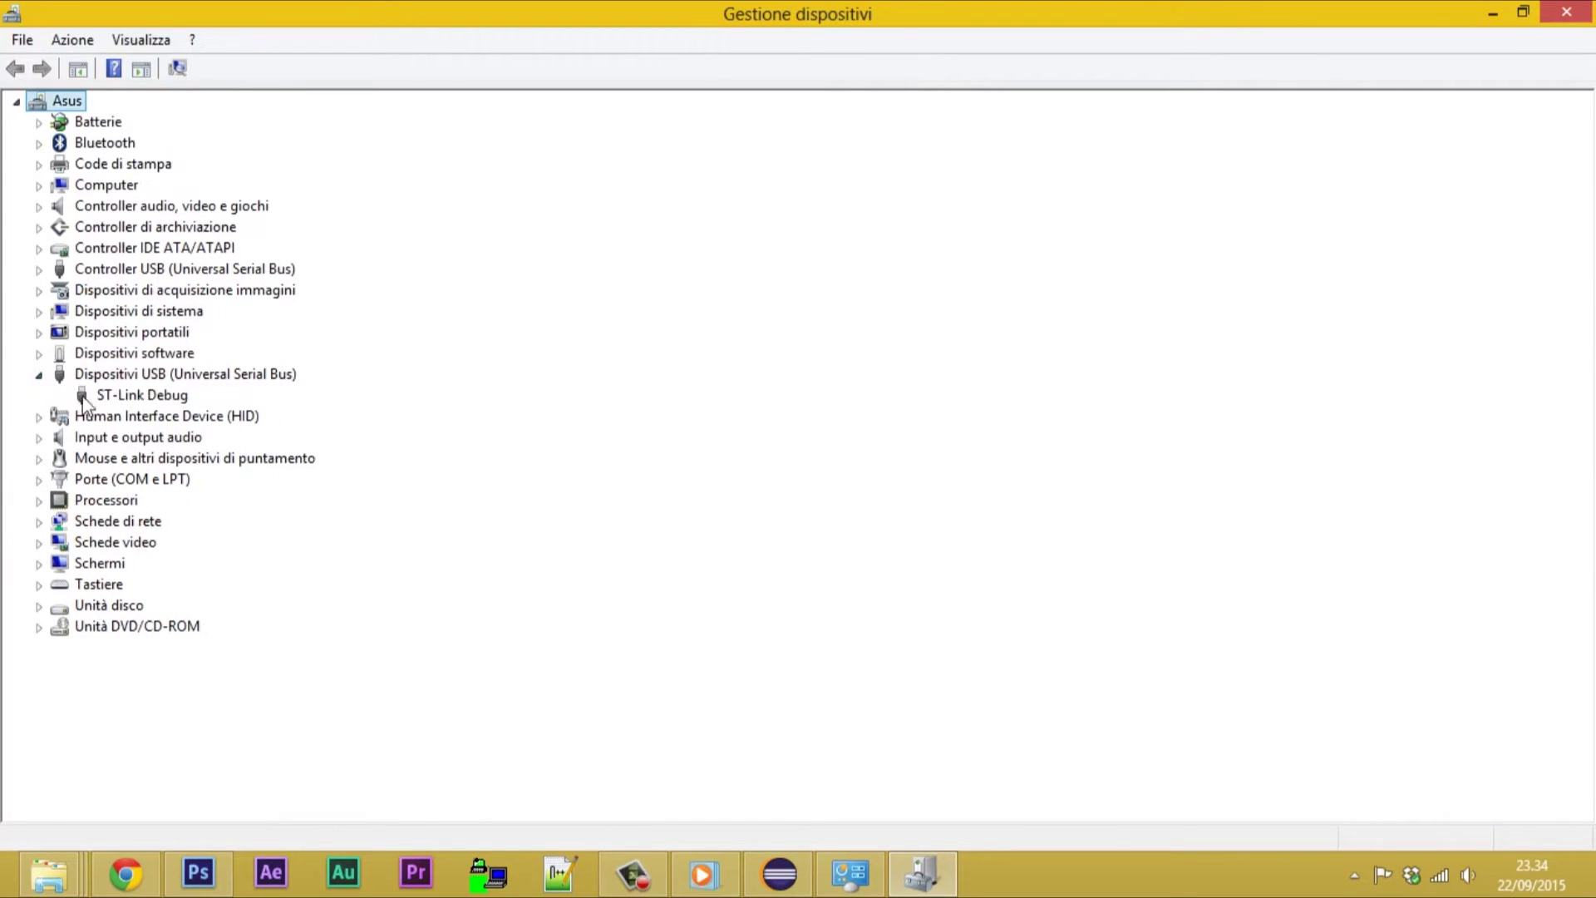
{"action": "left_click", "coordinate": [114, 400]}
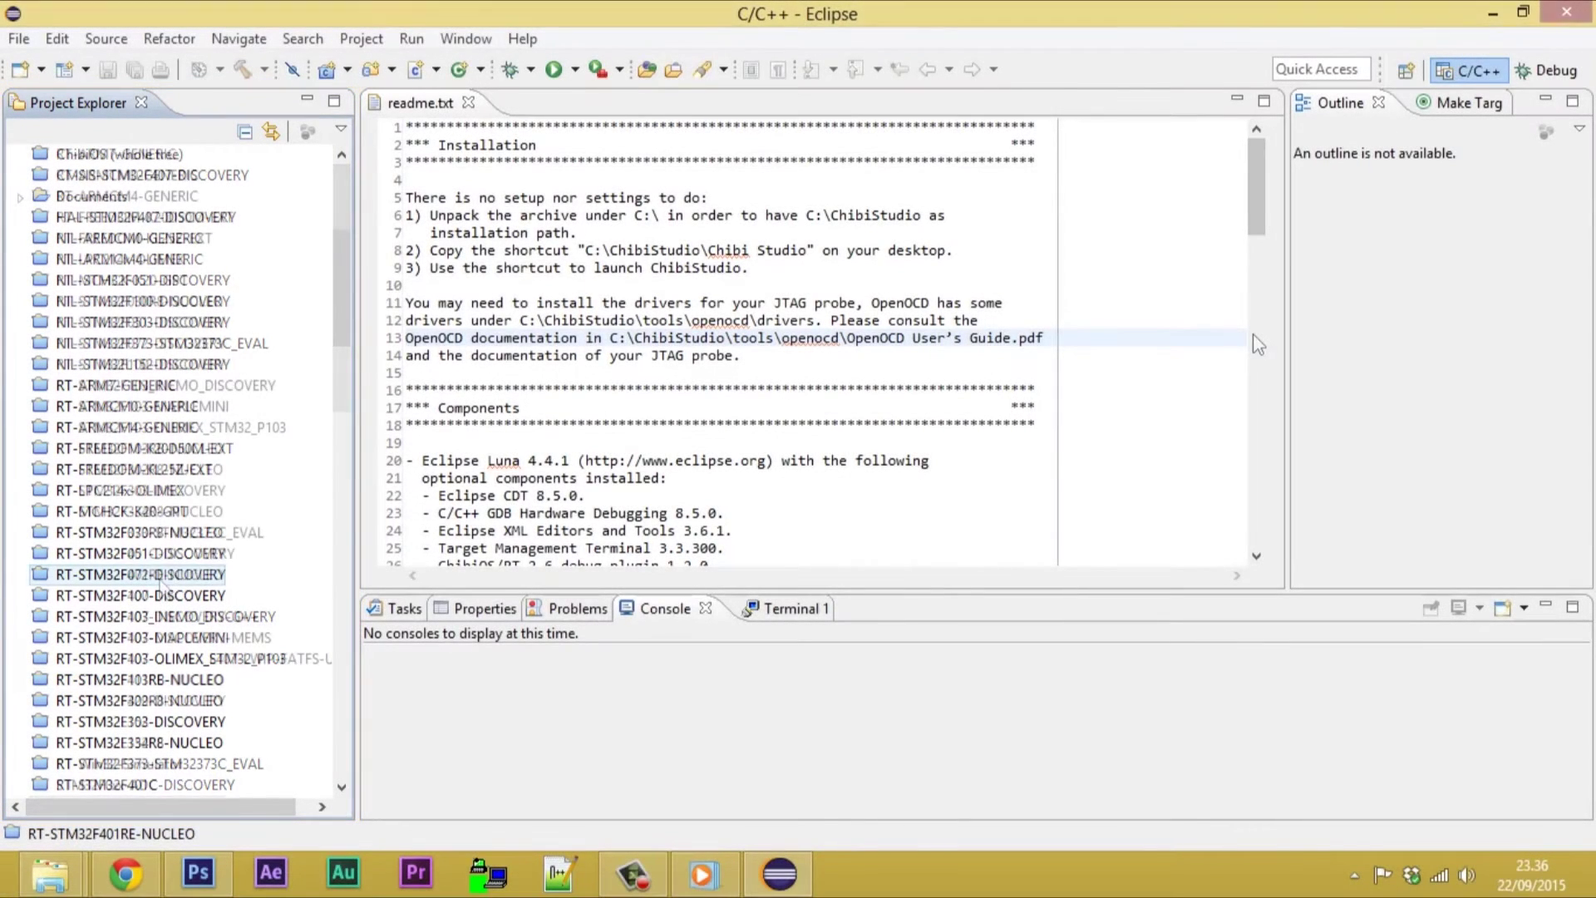
Step: Open the closed RT-STM32F401RE-NUCLEO project and expand it to show its folders and source files
{"action": "right_click", "coordinate": [170, 574]}
{"action": "left_click", "coordinate": [260, 313]}
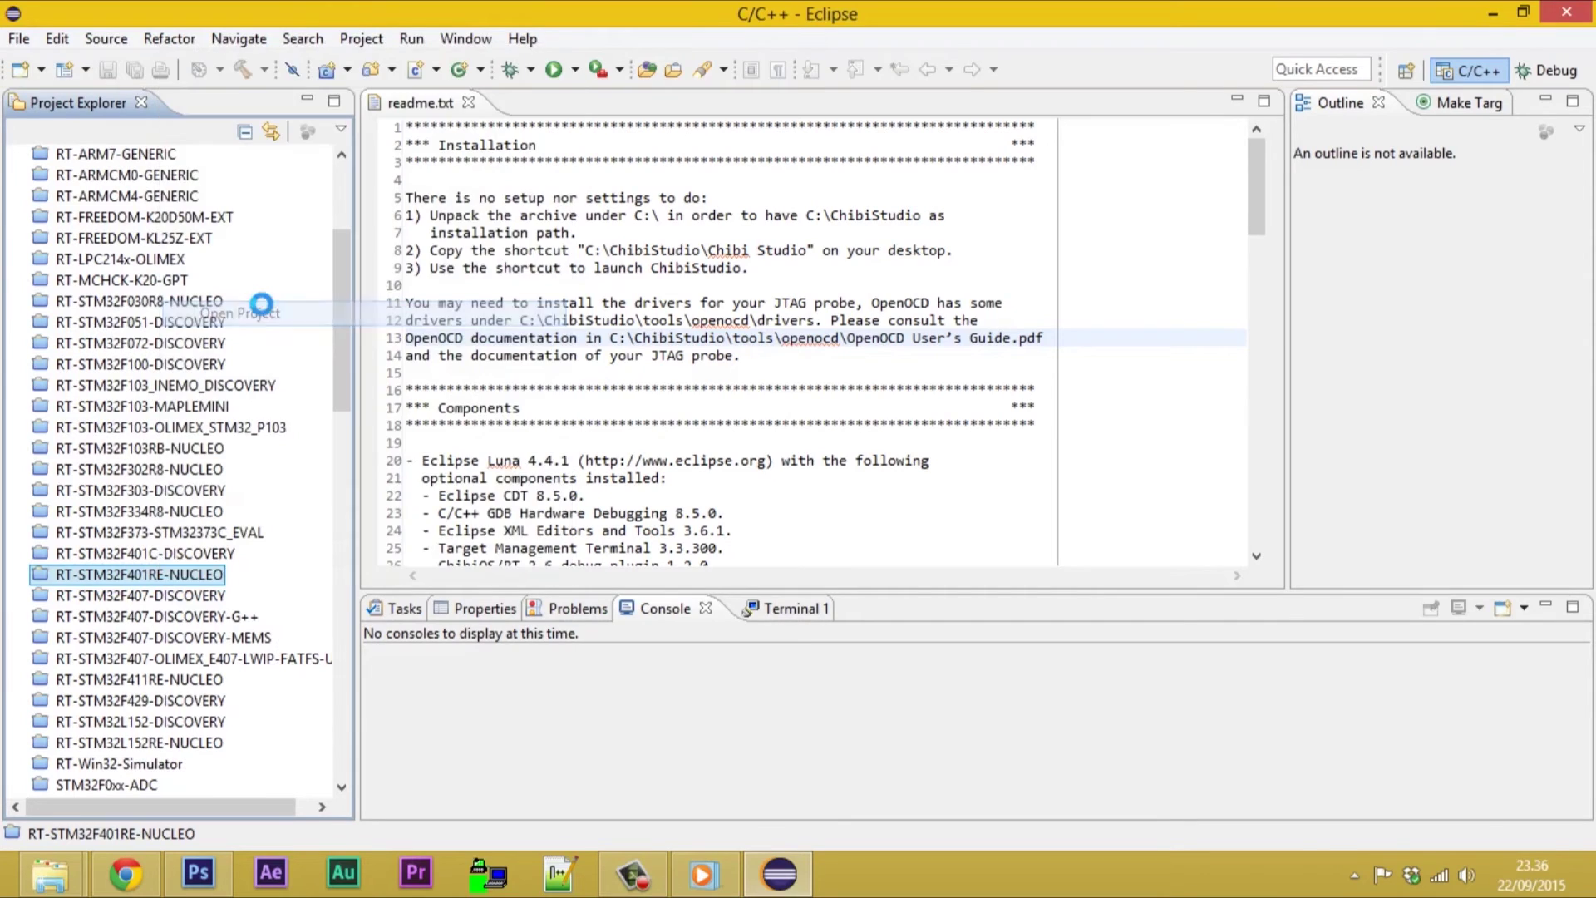
{"action": "left_click", "coordinate": [20, 576]}
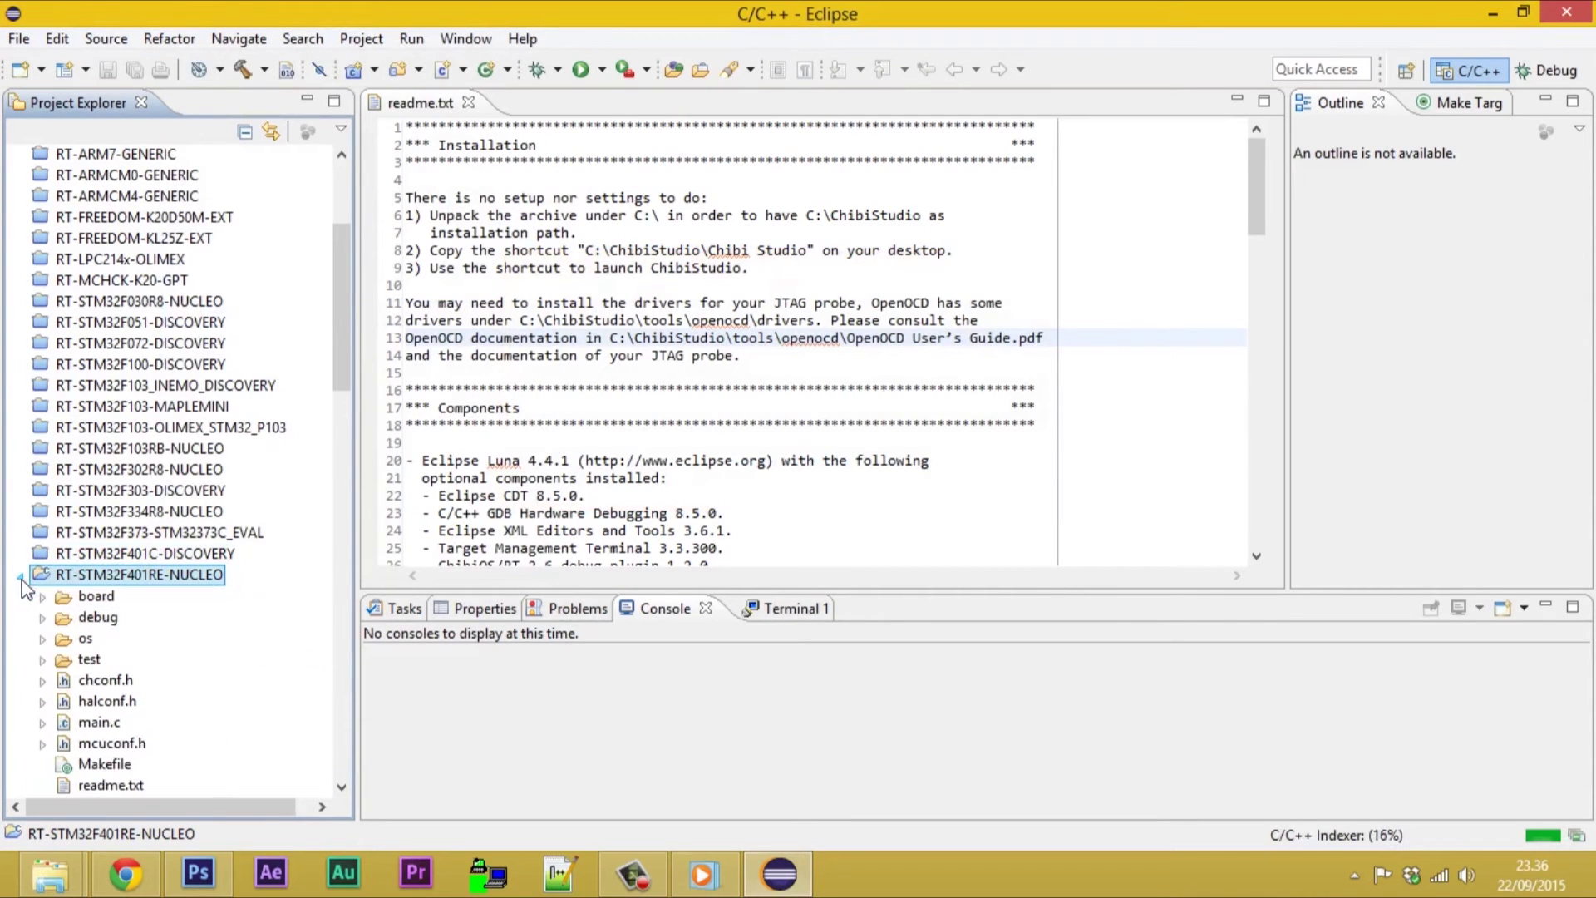
{"action": "scroll", "coordinate": [337, 366], "scroll_direction": "down", "scroll_amount": 4}
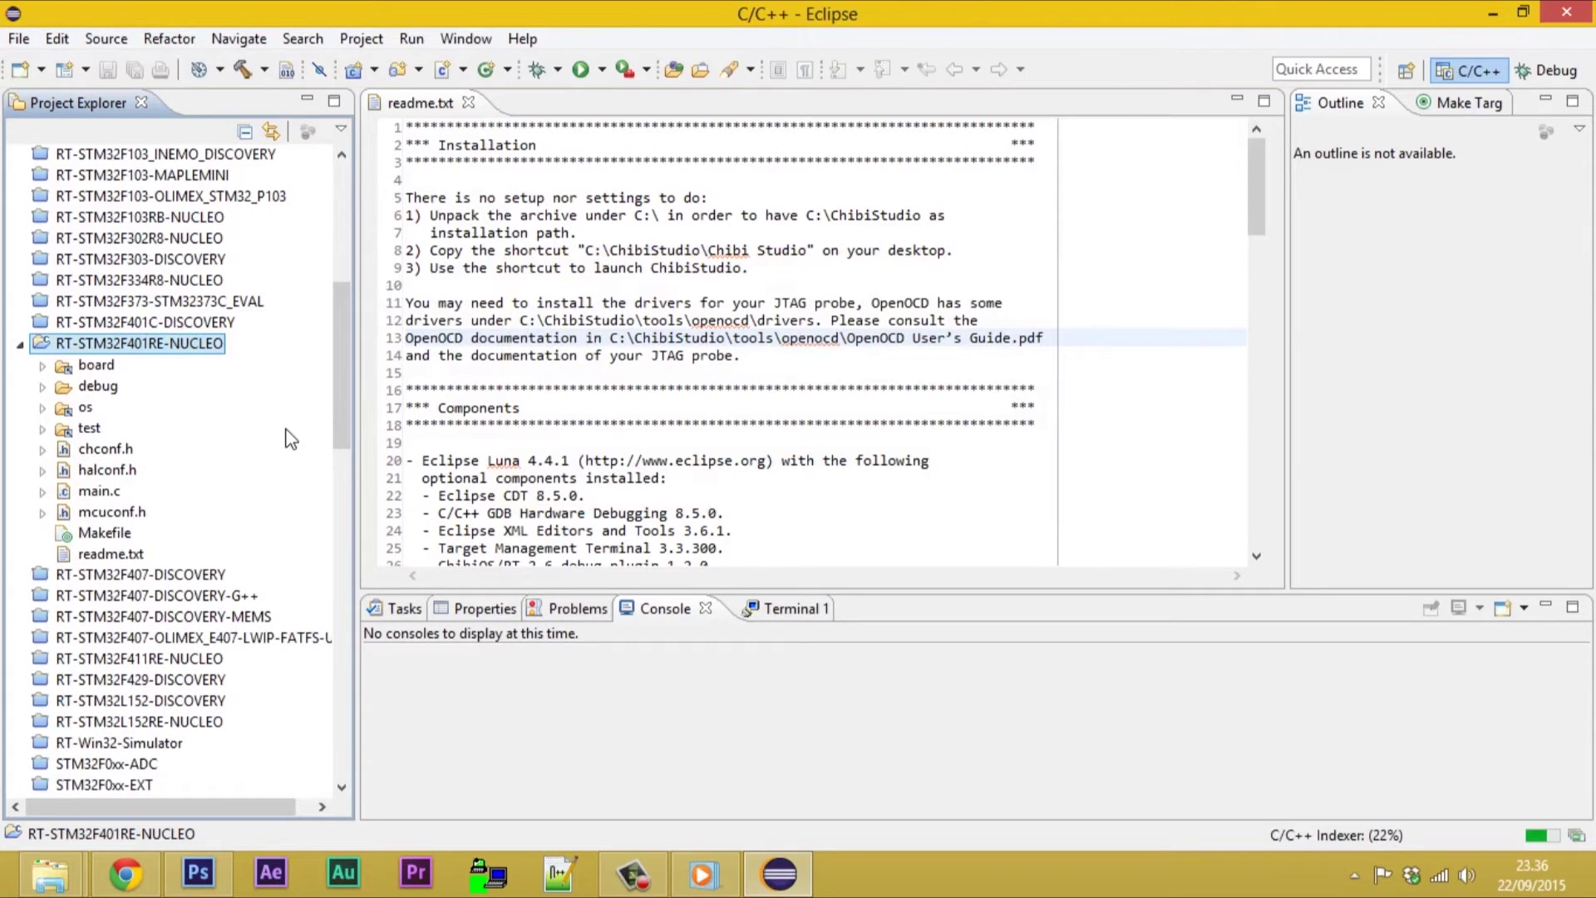
Step: Run OpenOCD on ST-Link V2-1 with the target configuration prompt, and launch the RT-STM32F401RE-NUCLEO (OpenOCD, Flash and Run) debug configuration
{"action": "left_click", "coordinate": [648, 70]}
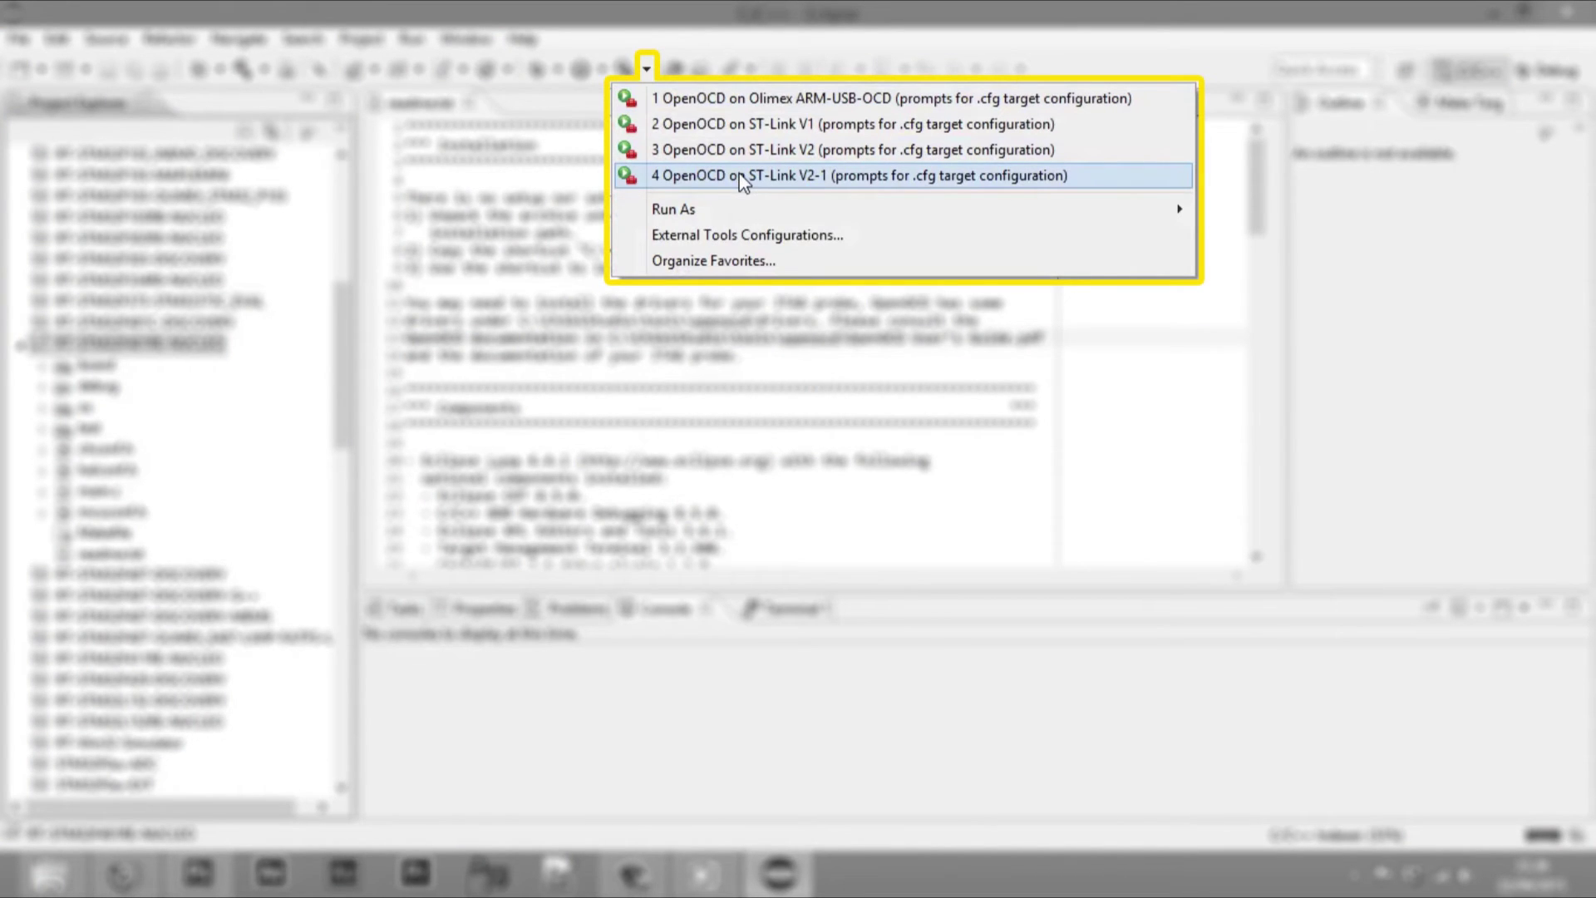
{"action": "left_click", "coordinate": [740, 176]}
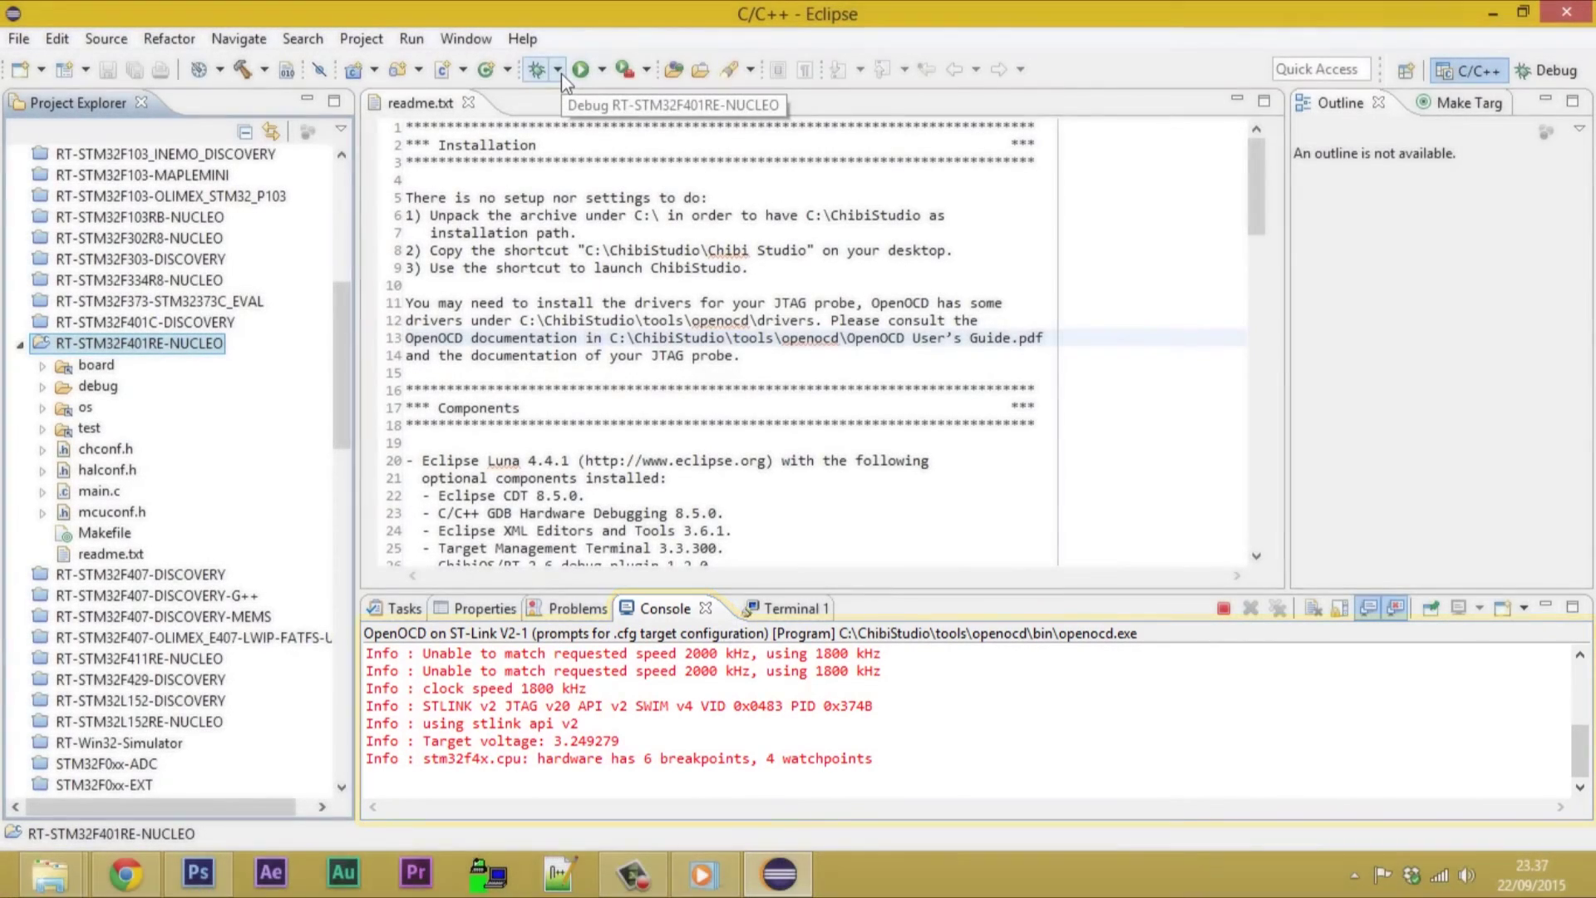
{"action": "left_click", "coordinate": [560, 72]}
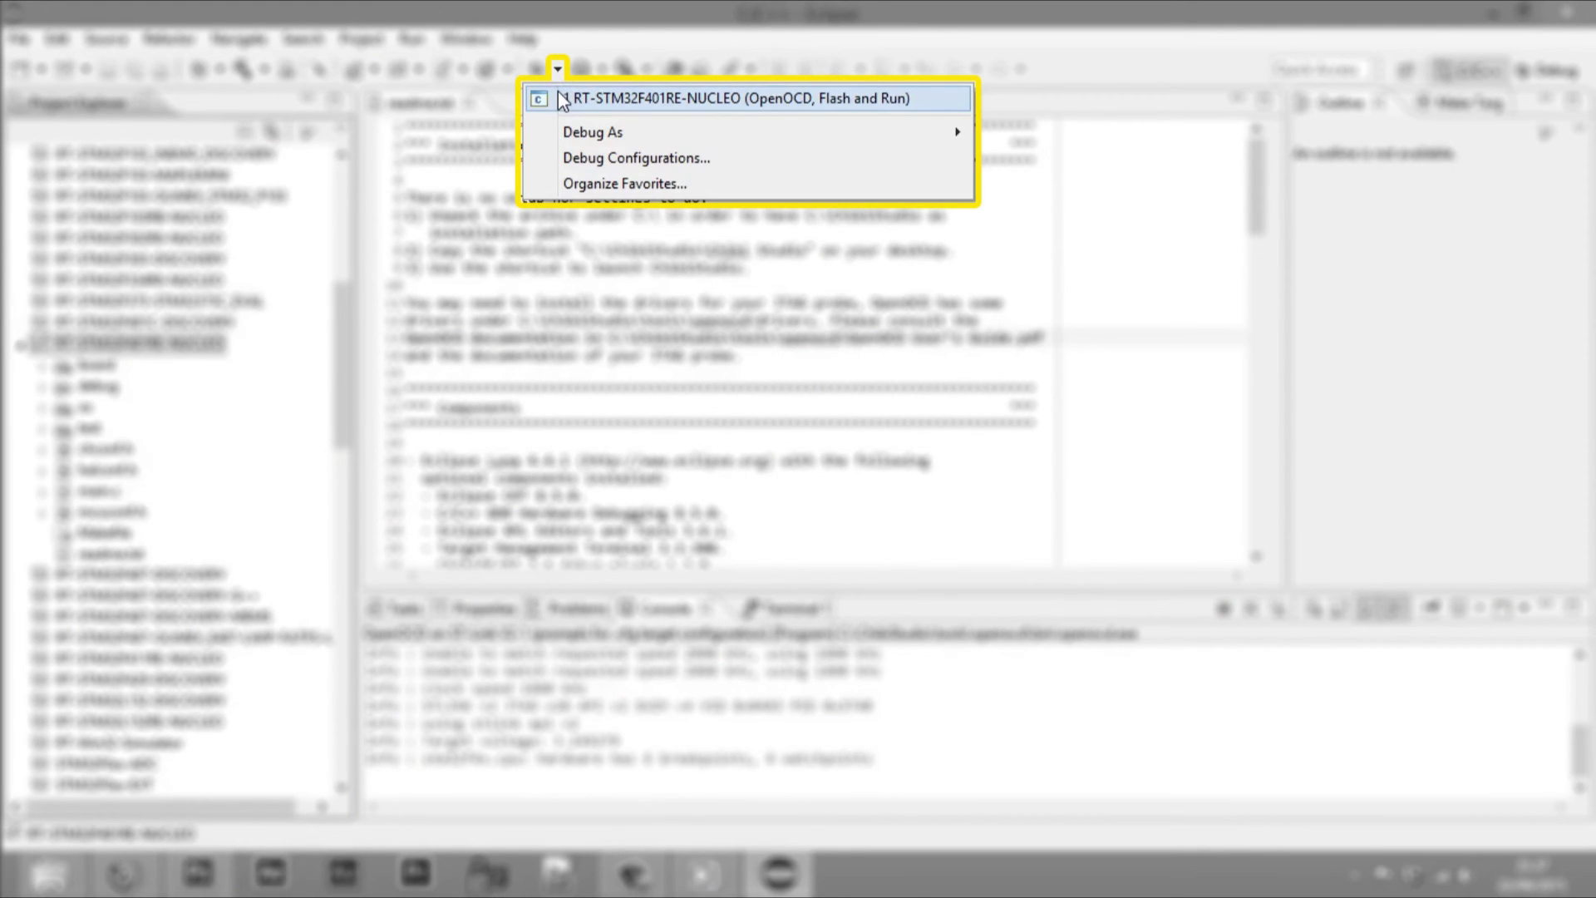
{"action": "left_click", "coordinate": [563, 98]}
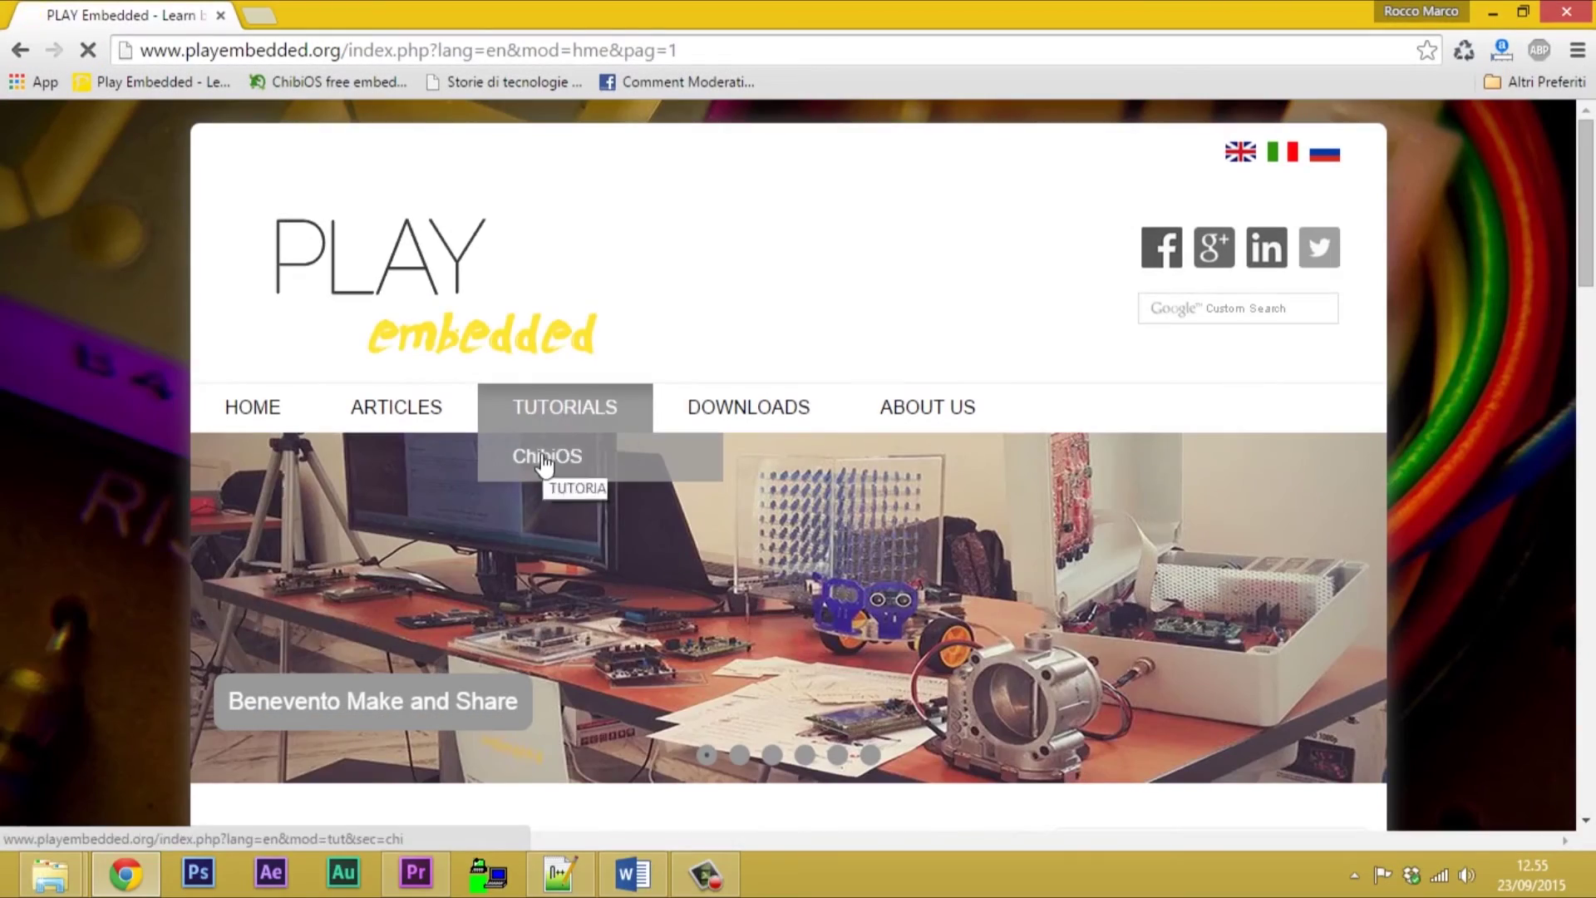
Step: In Chrome, open the "How to setup ChibiStudio" article from Play Embedded's ChibiOS tutorials and go to its ChibiStudio Setup Troubleshooting section
{"action": "left_click", "coordinate": [545, 458]}
{"action": "scroll", "coordinate": [540, 464], "scroll_direction": "down", "scroll_amount": 10}
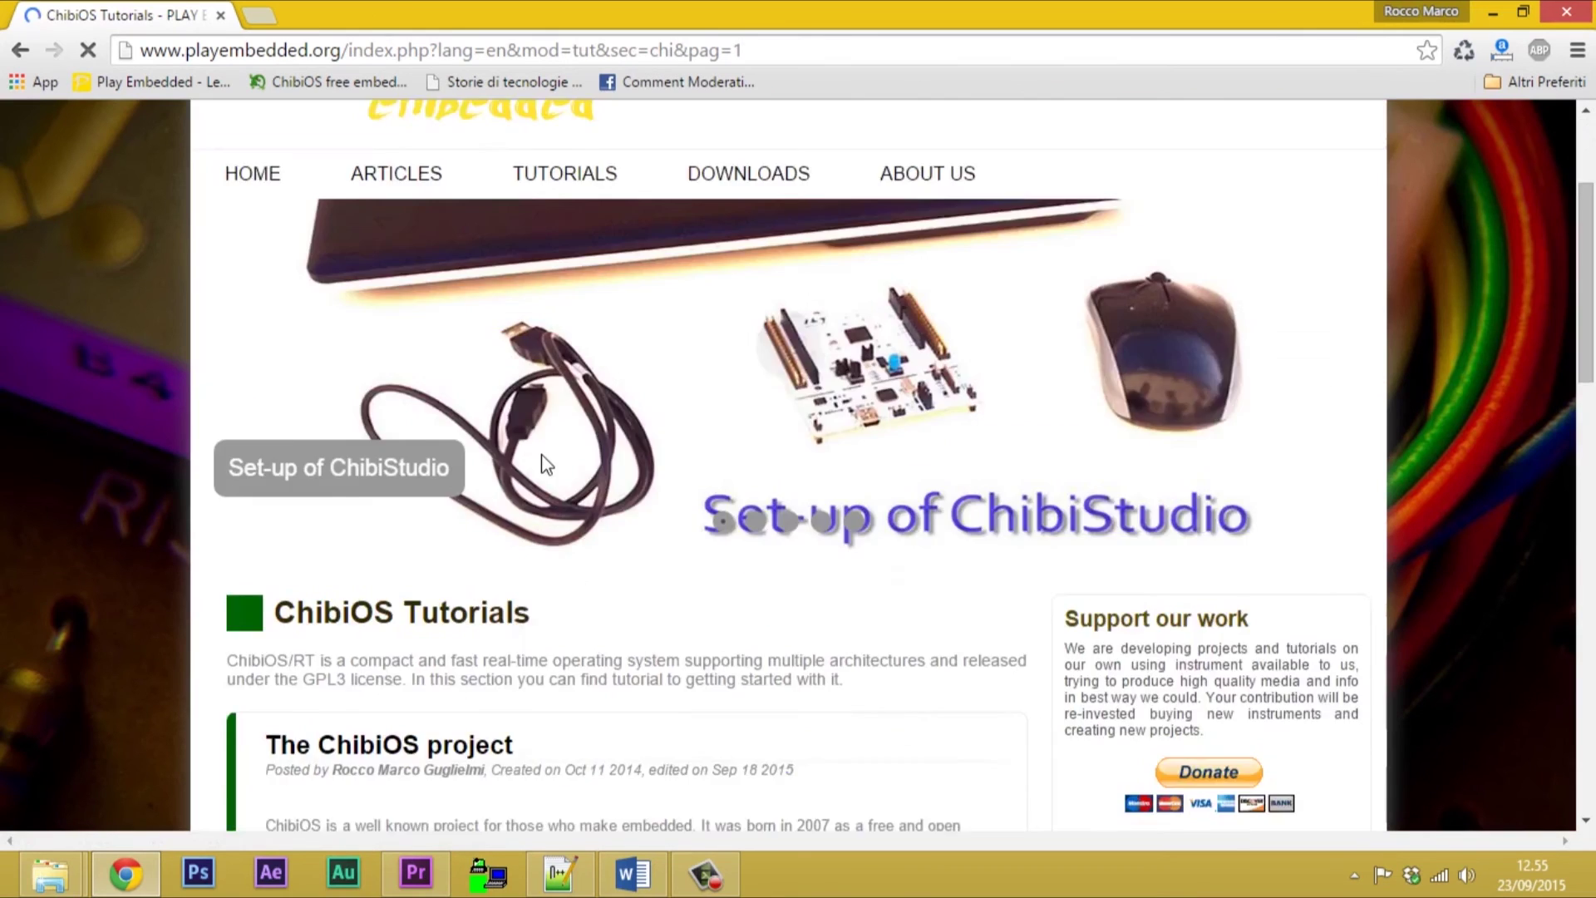
{"action": "scroll", "coordinate": [536, 468], "scroll_direction": "down", "scroll_amount": 3}
{"action": "left_click", "coordinate": [456, 571]}
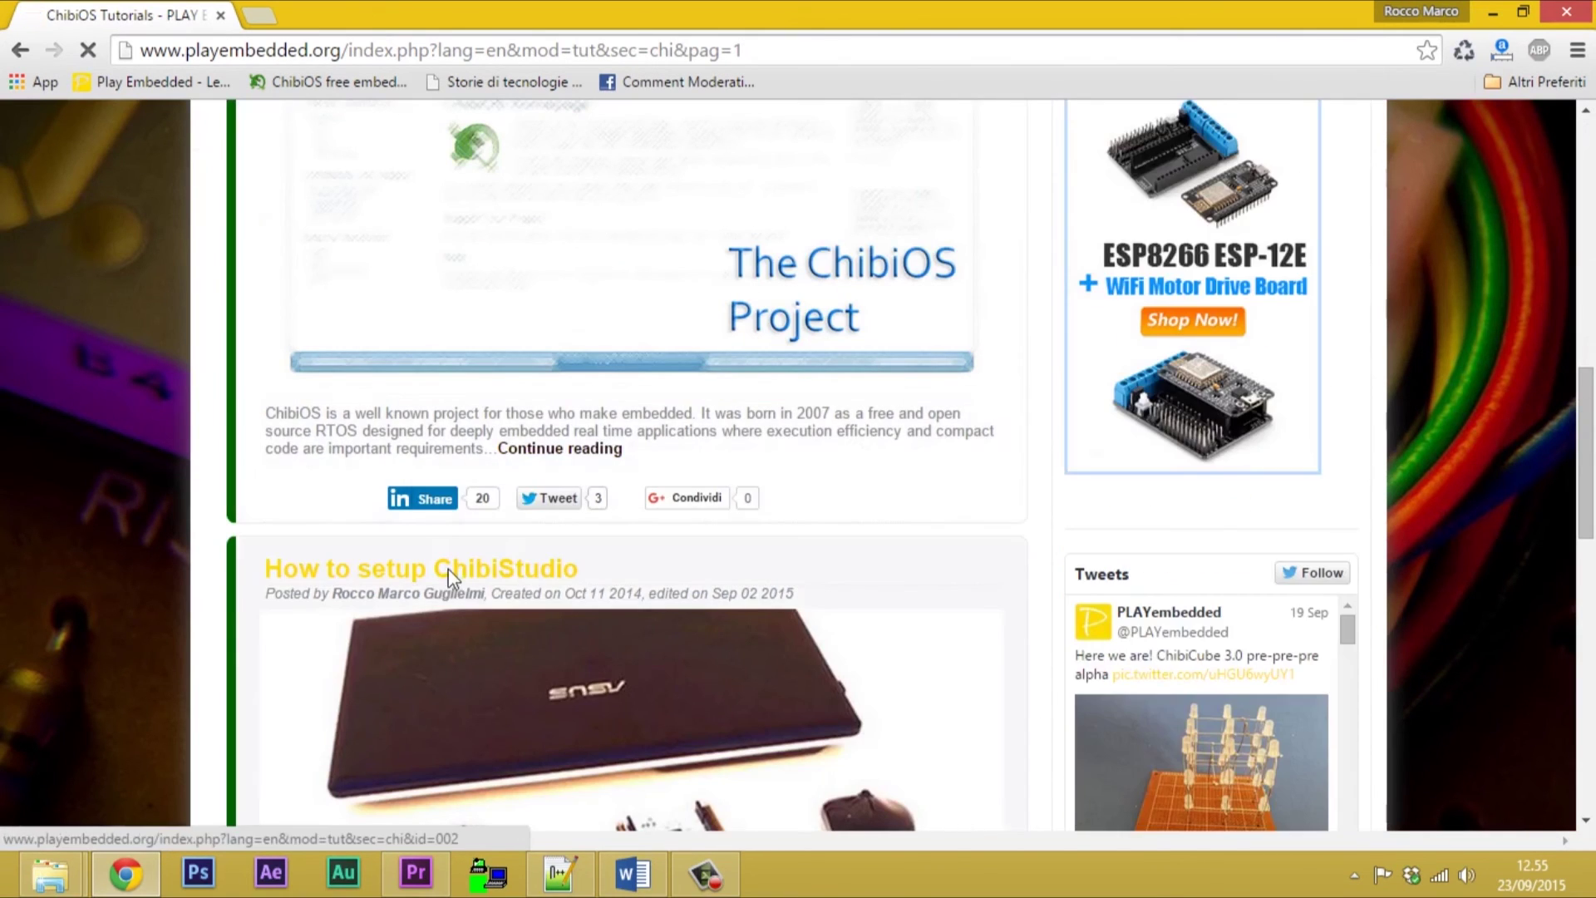
{"action": "scroll", "coordinate": [1577, 239], "scroll_direction": "down", "scroll_amount": 3}
{"action": "left_click_drag", "start_coordinate": [1577, 238], "coordinate": [1580, 585]}
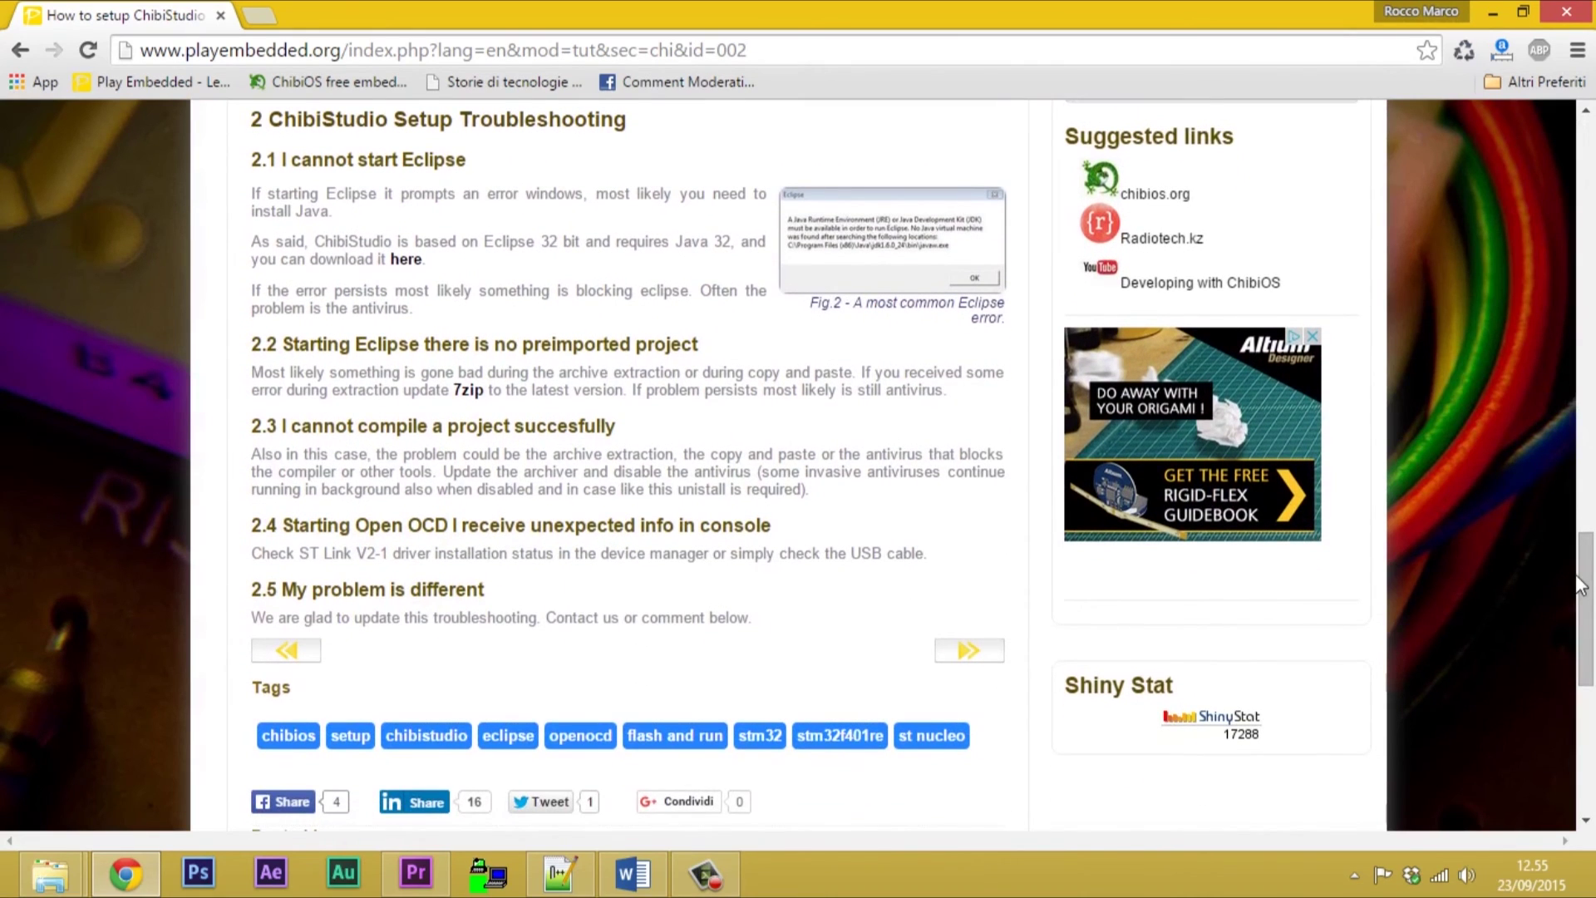